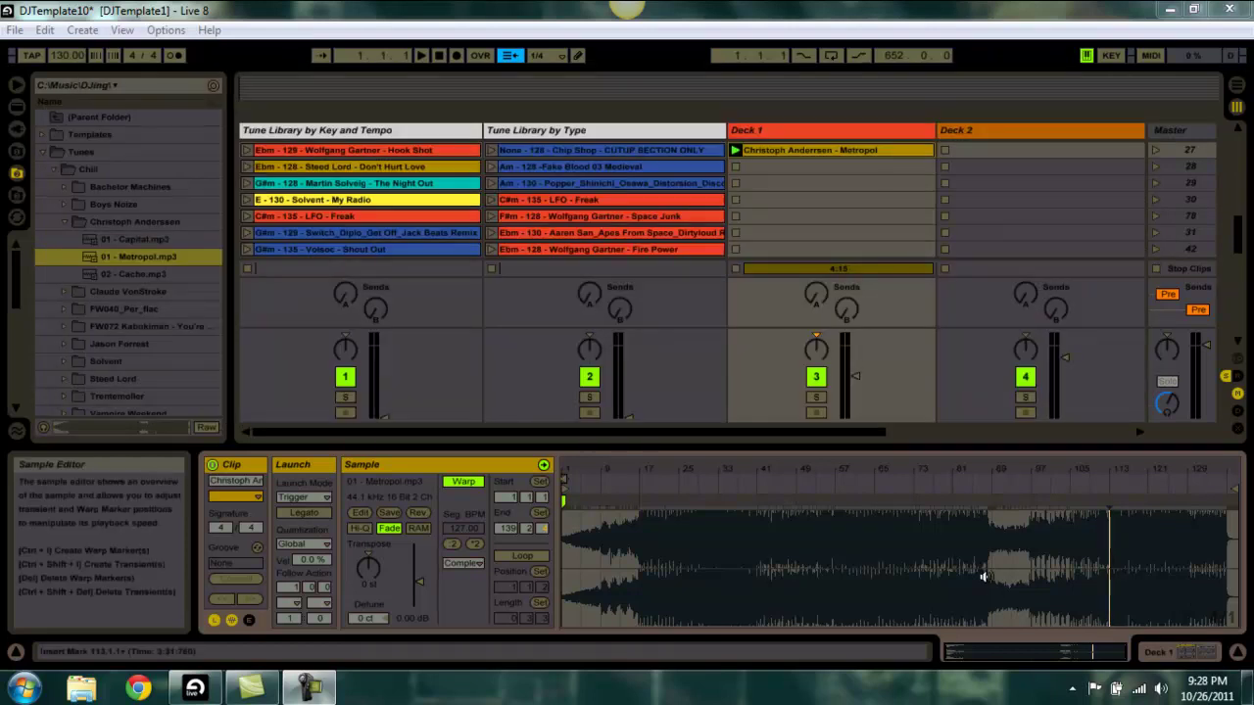
# - Zoom the Metropol waveform in around bar 16, where the build starts
pyautogui.click(728, 543)
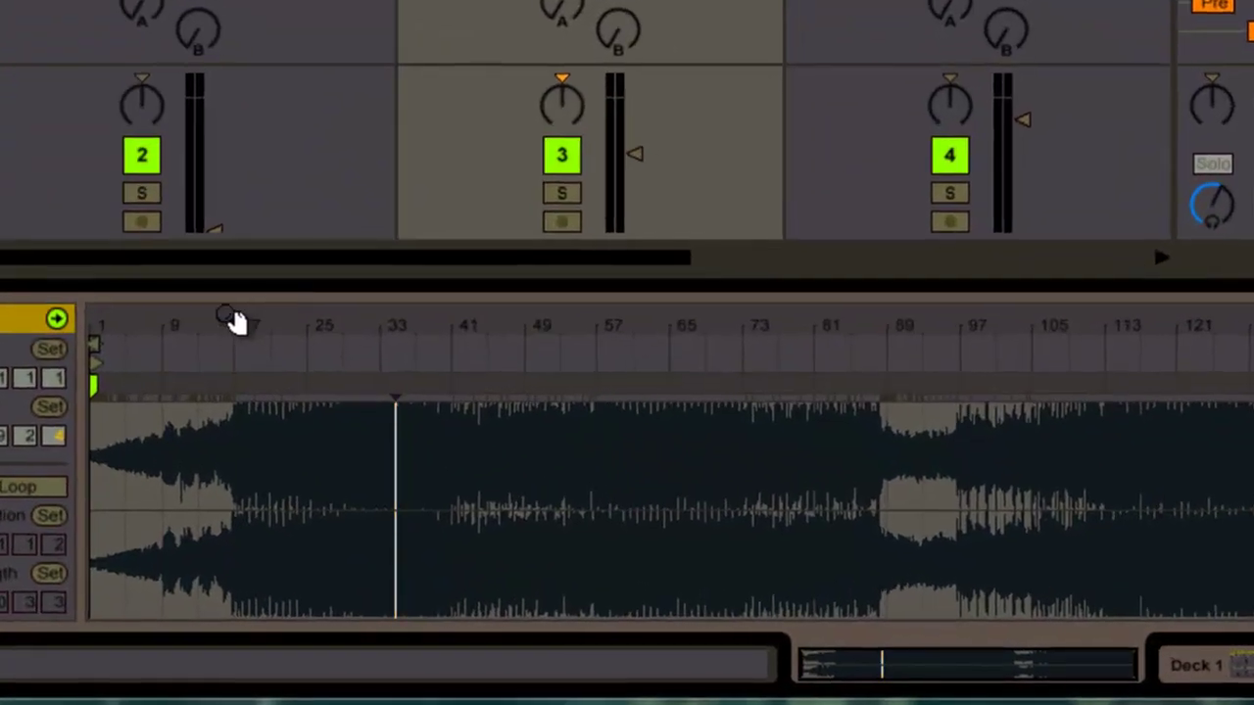
pyautogui.click(231, 473)
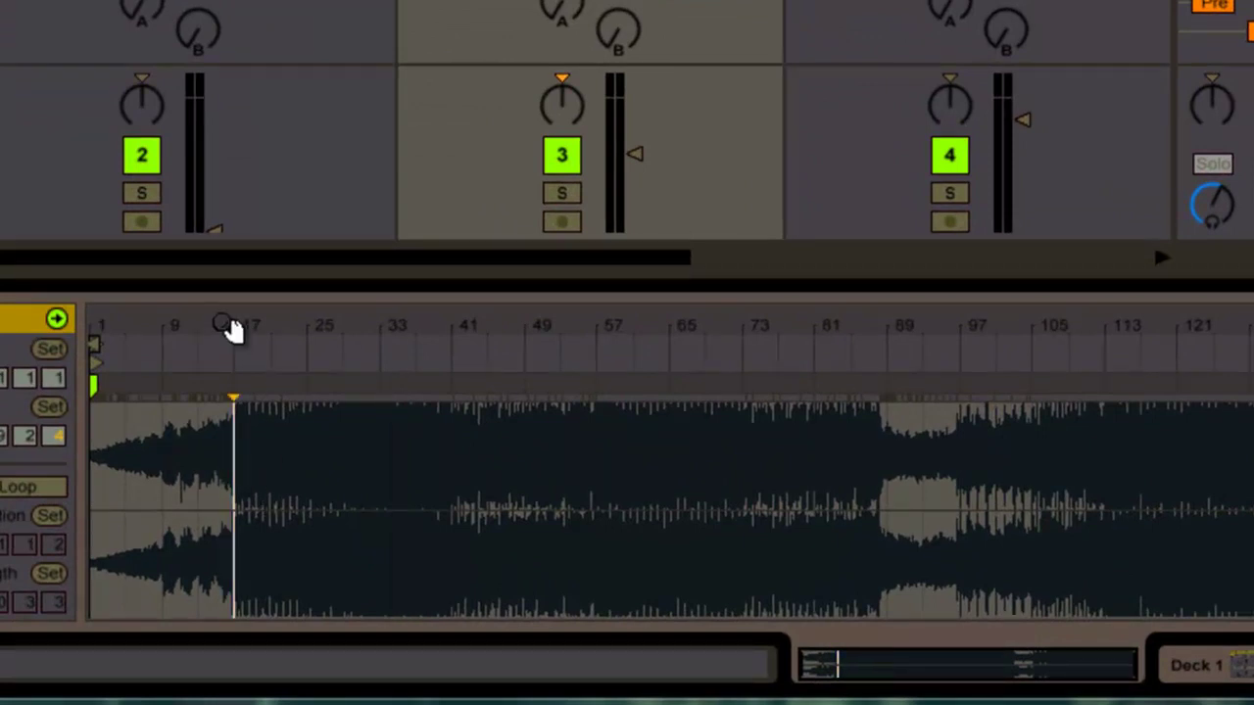
pyautogui.moveTo(235, 330)
pyautogui.mouseDown()
pyautogui.moveTo(238, 345)
pyautogui.moveTo(232, 330)
pyautogui.mouseUp()
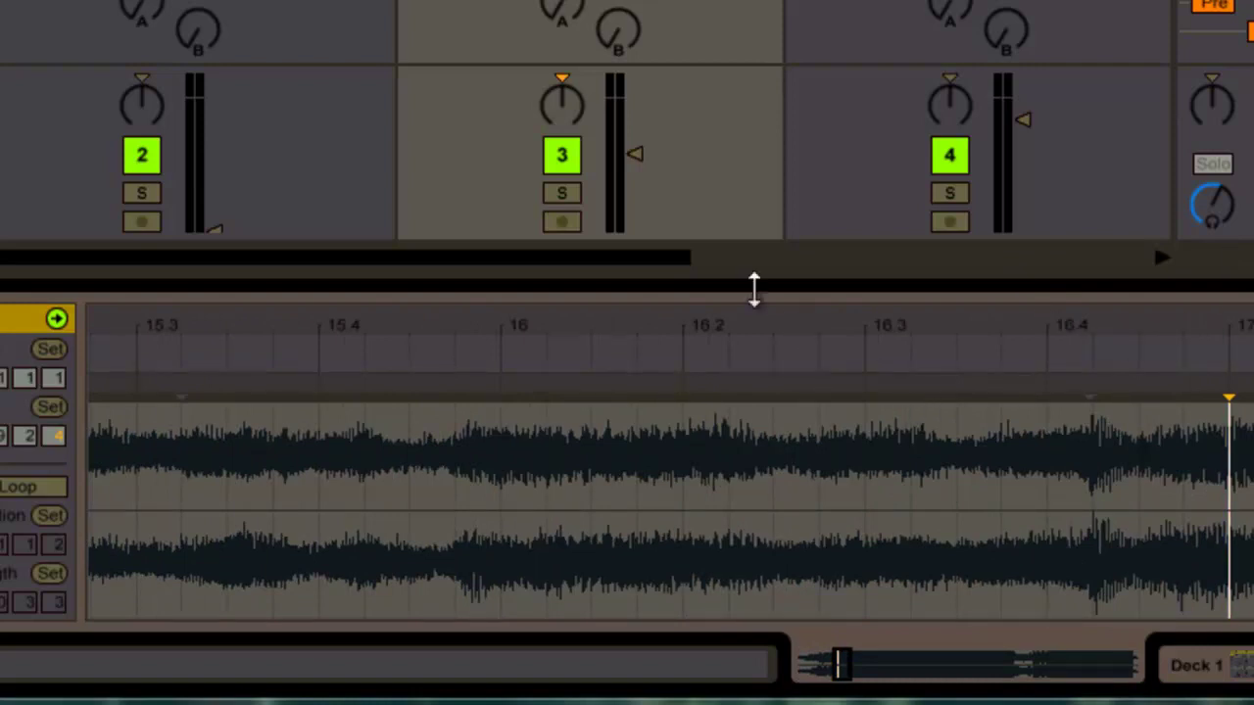
pyautogui.moveTo(792, 334)
pyautogui.mouseDown()
pyautogui.moveTo(794, 321)
pyautogui.moveTo(791, 335)
pyautogui.mouseUp()
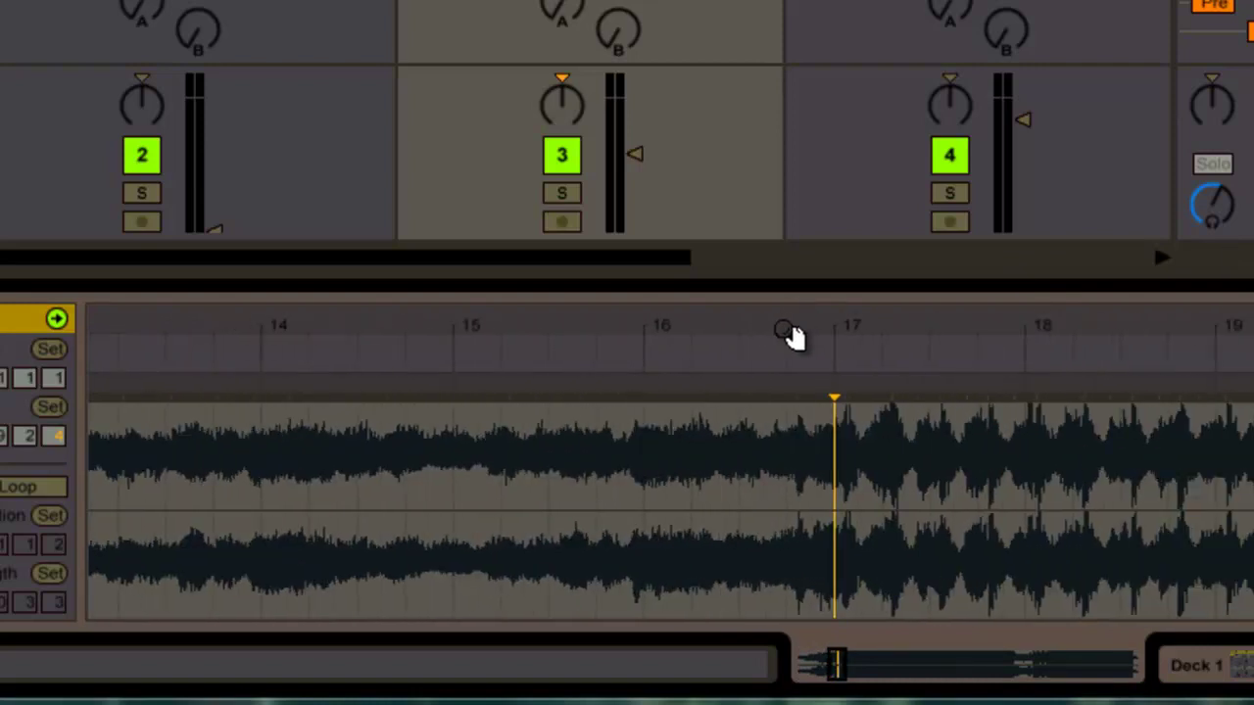
# - Audition the build from around bar 15, then stop playback
pyautogui.click(512, 494)
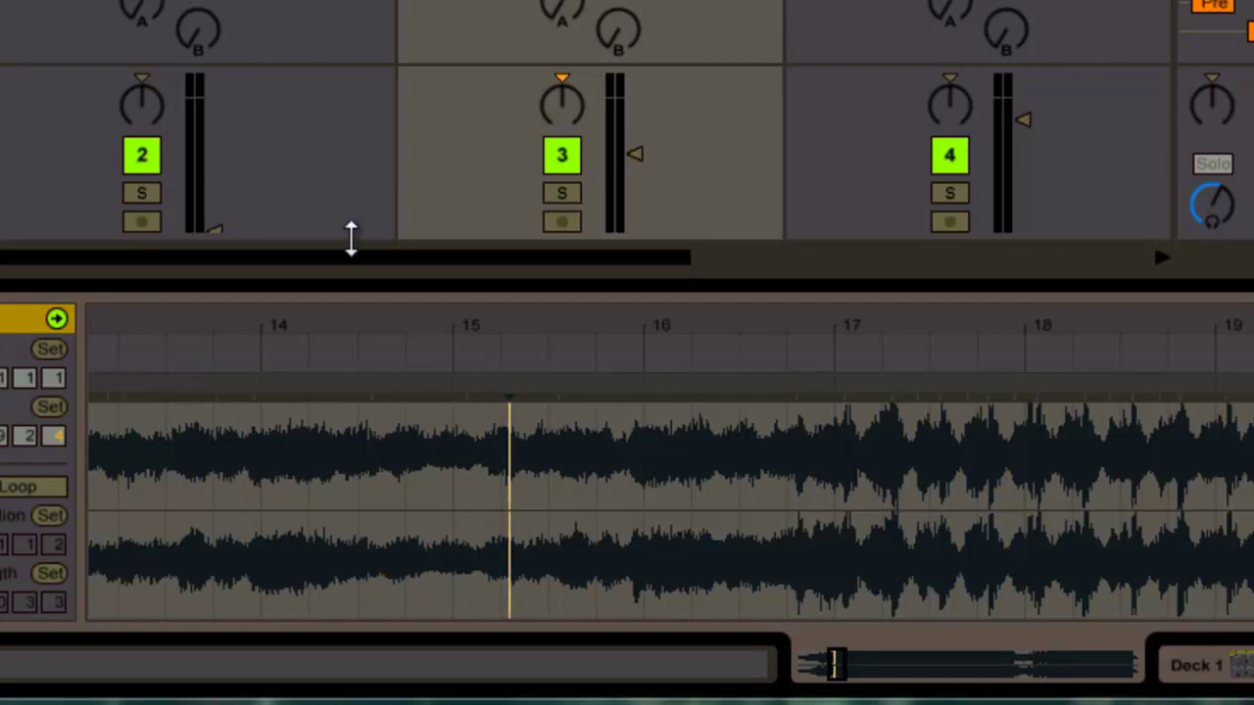
pyautogui.click(343, 361)
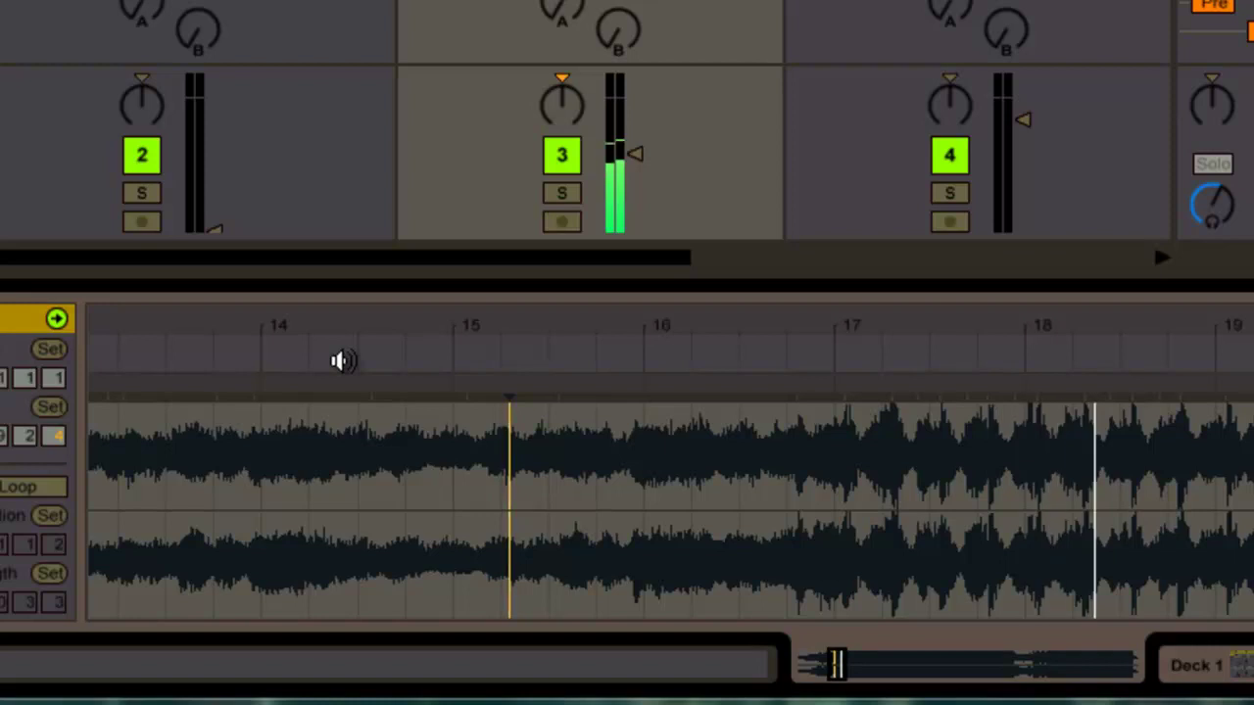
pyautogui.press('space')
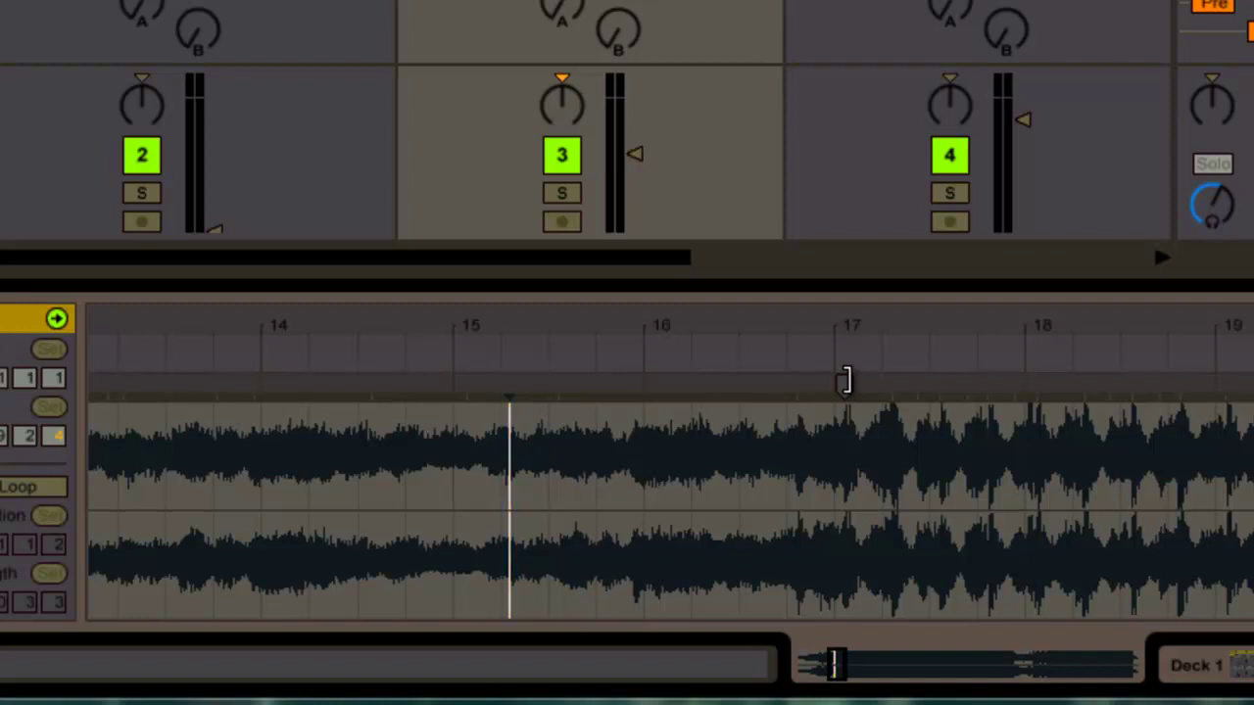
# - Add a warp marker at the bar 17 drop, Set 1.1.1 Here, then preview the Deck 1 clip
pyautogui.click(846, 381)
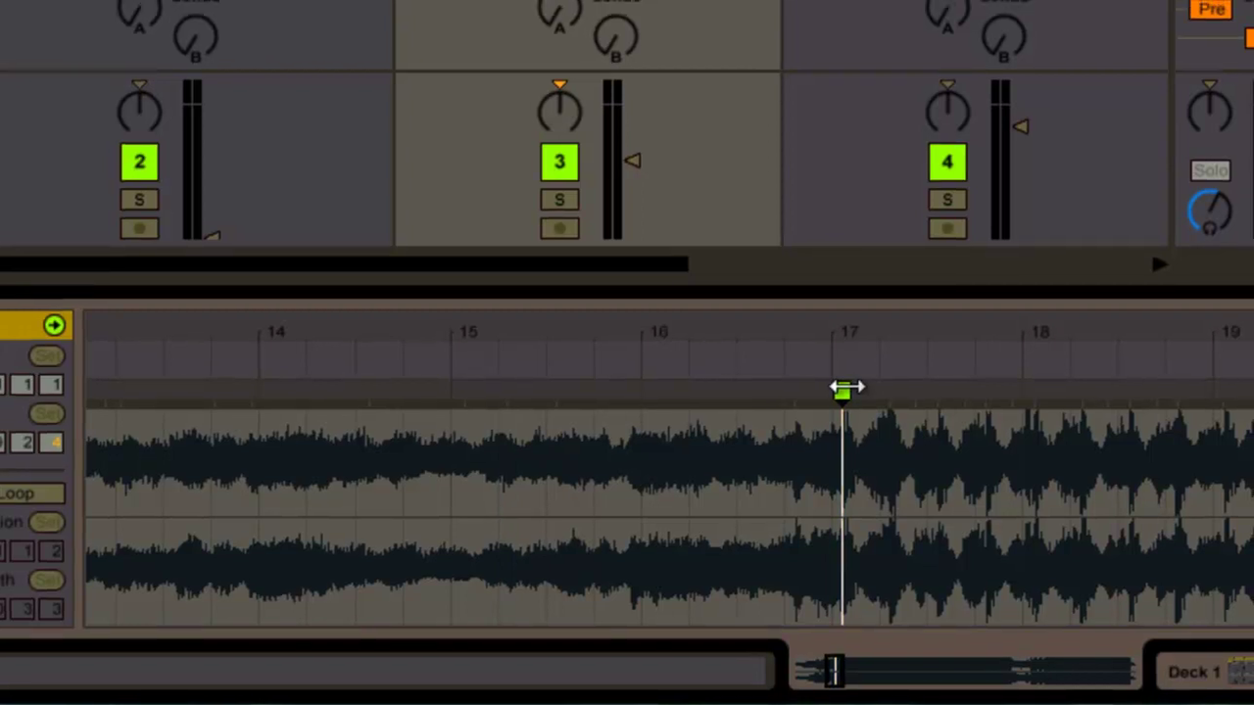
pyautogui.rightClick(846, 382)
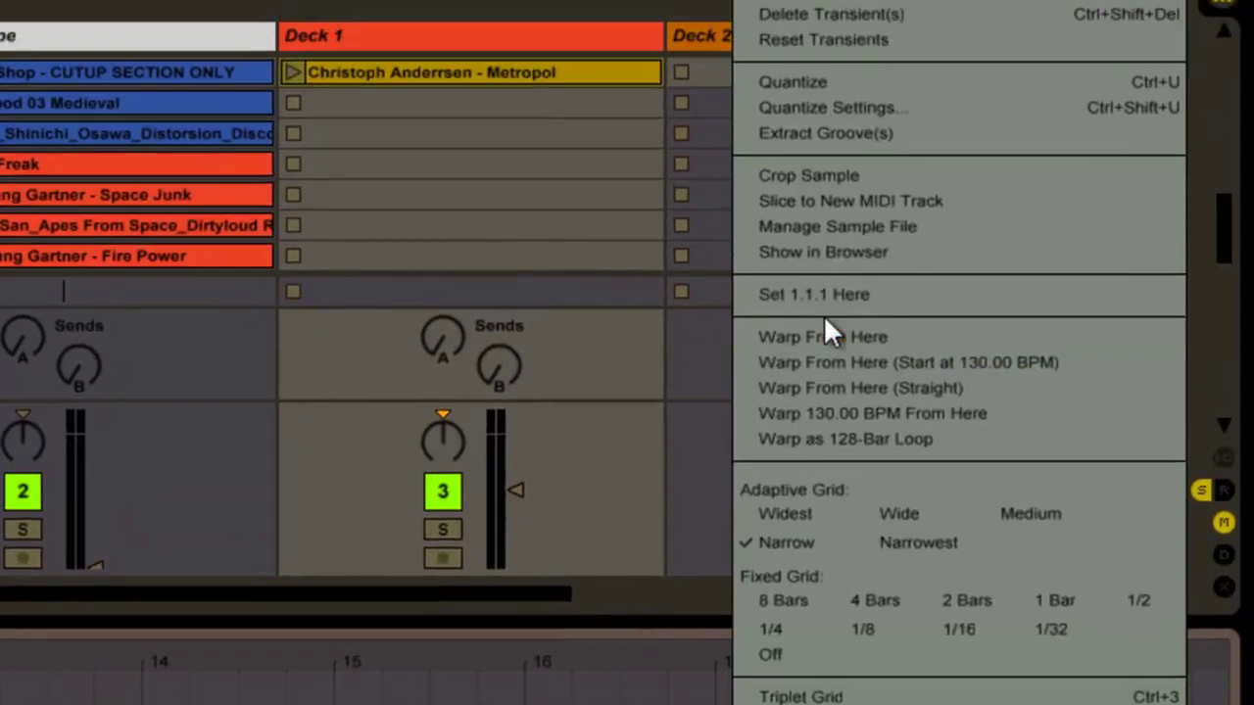
pyautogui.click(821, 295)
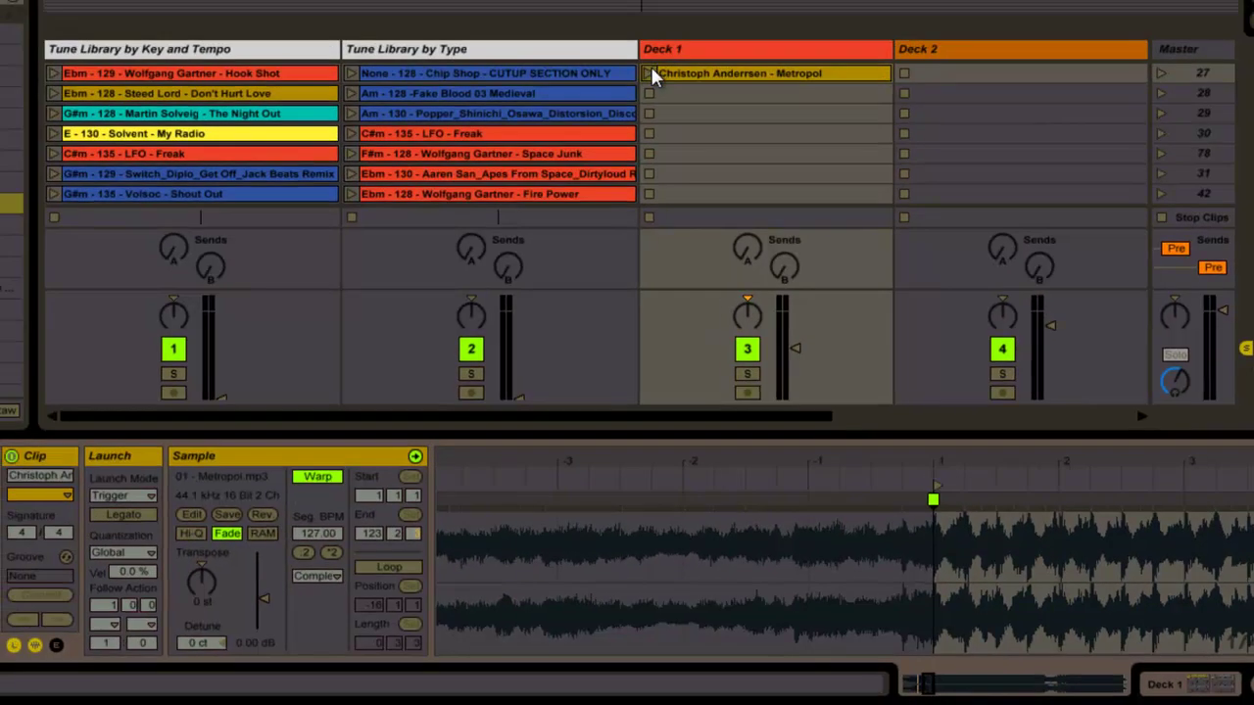
pyautogui.click(649, 73)
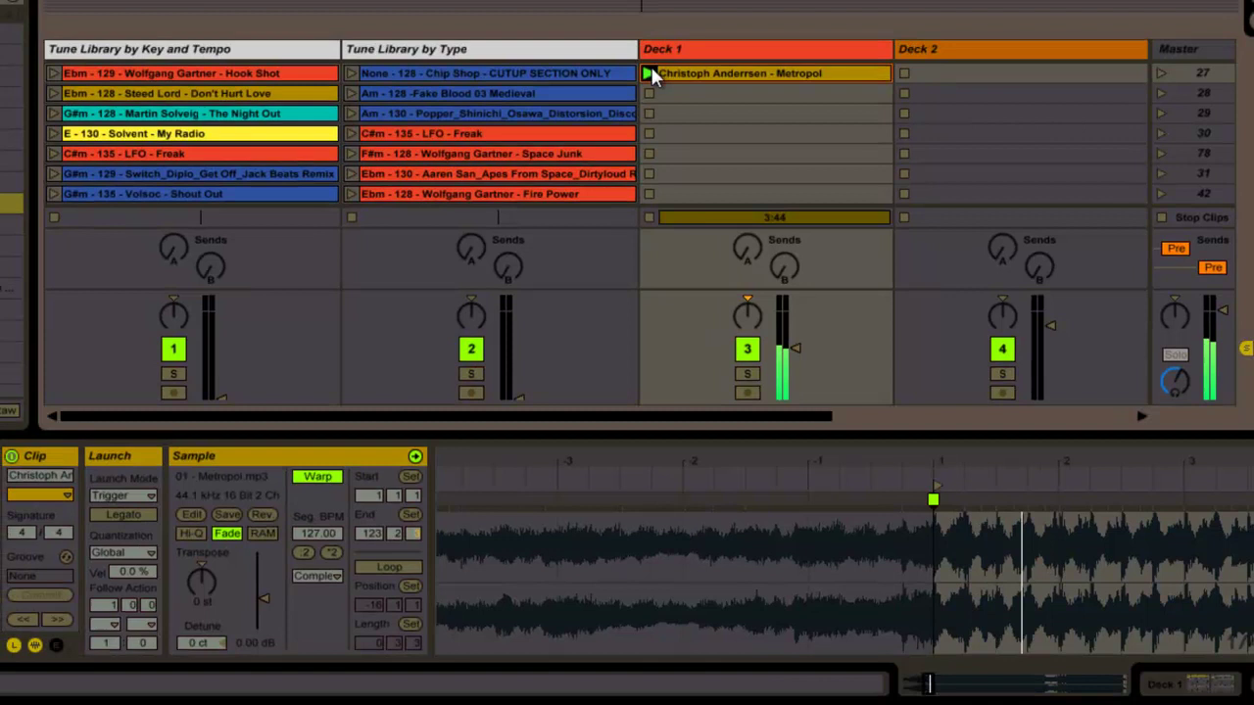
pyautogui.click(647, 89)
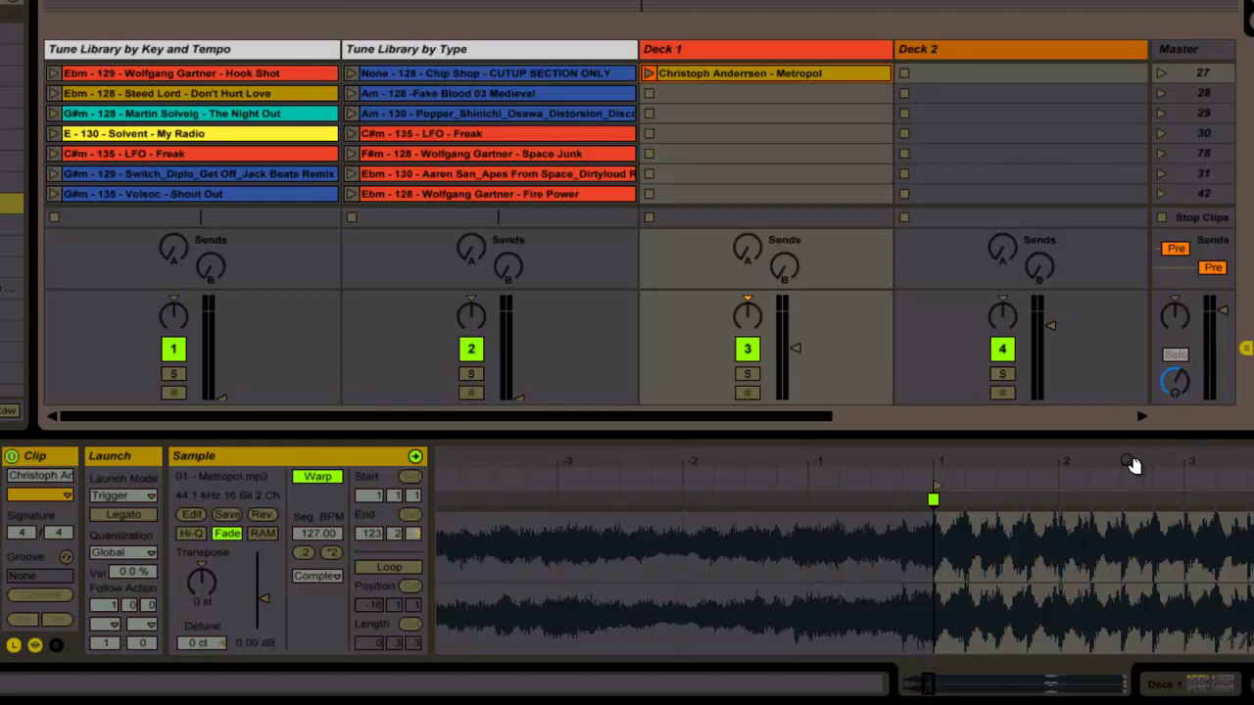
# - Zoom out to the whole track, zoom far in around bar 1, and play from the drop
pyautogui.moveTo(1132, 465)
pyautogui.mouseDown()
pyautogui.moveTo(1114, 465)
pyautogui.moveTo(1133, 456)
pyautogui.mouseUp()
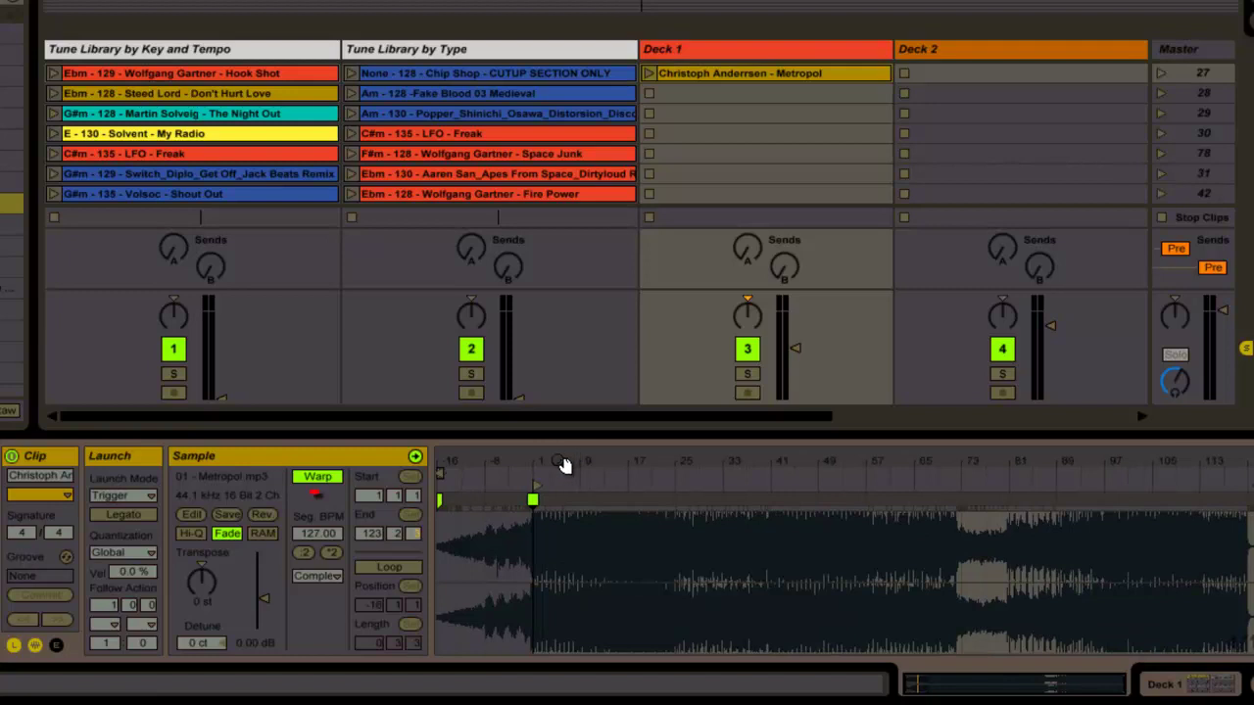
pyautogui.moveTo(562, 467)
pyautogui.mouseDown()
pyautogui.moveTo(569, 481)
pyautogui.moveTo(573, 451)
pyautogui.moveTo(585, 467)
pyautogui.moveTo(614, 460)
pyautogui.moveTo(552, 467)
pyautogui.mouseUp()
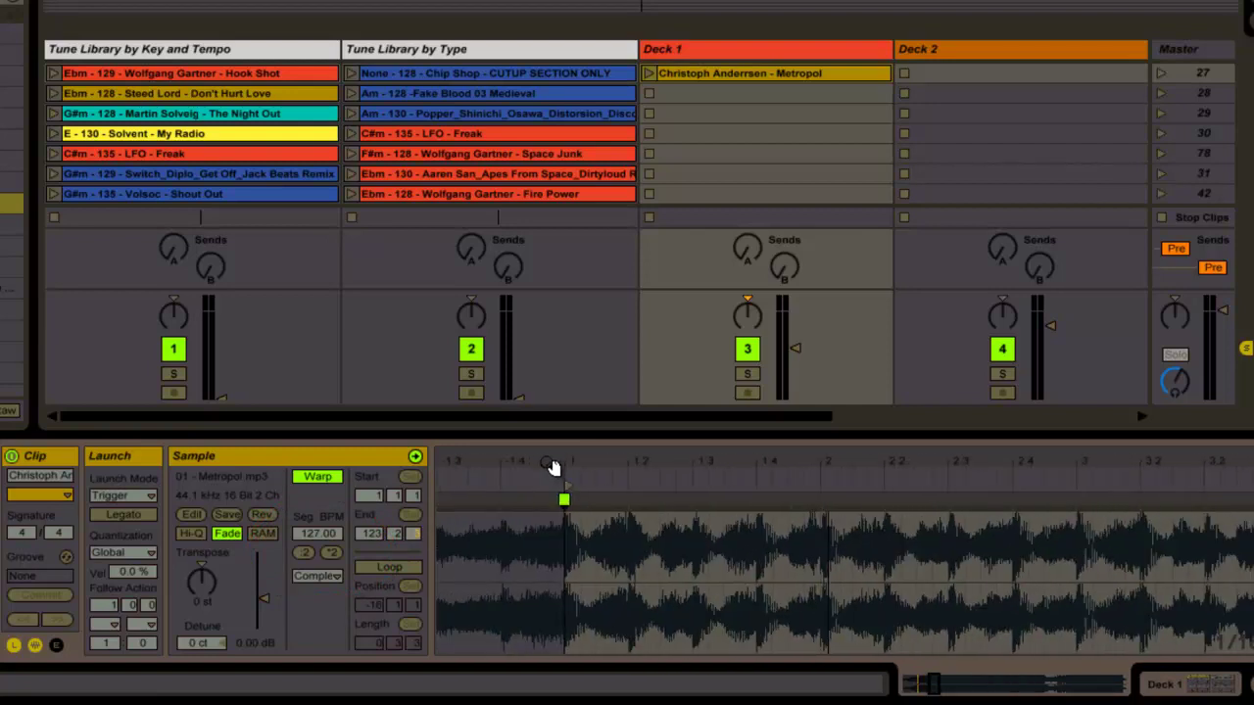
pyautogui.click(1076, 500)
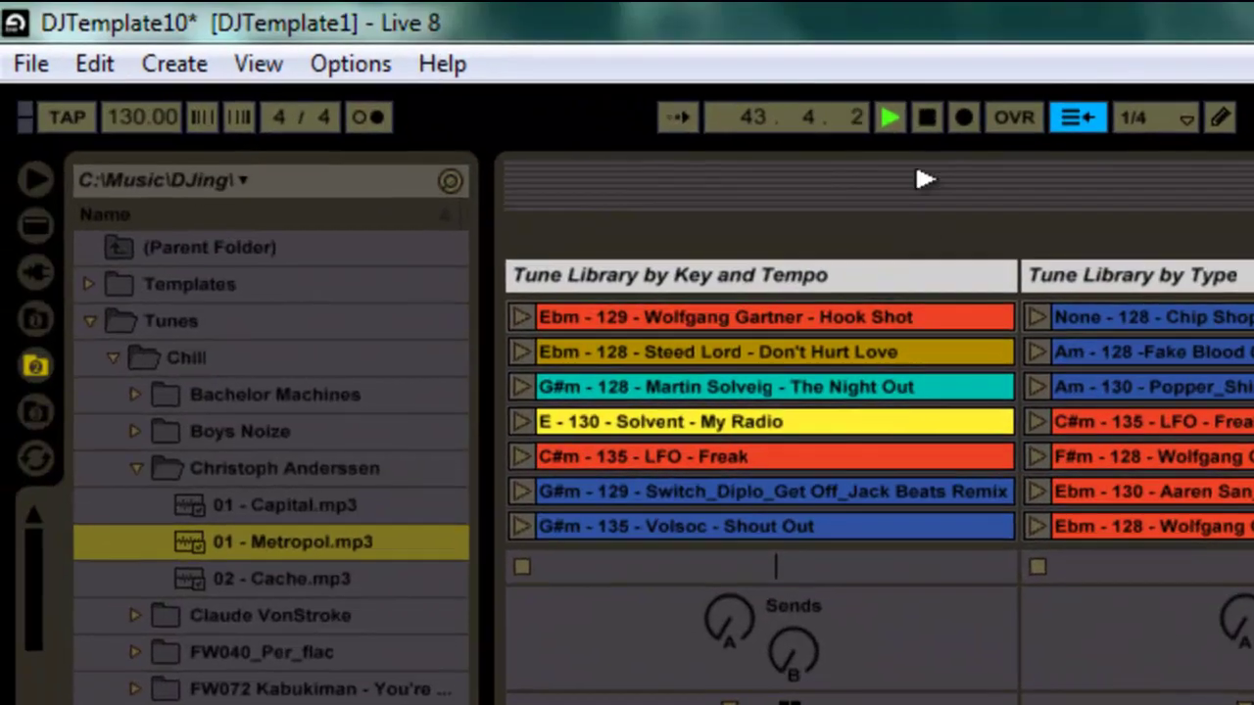
# - Stop playback and change the project tempo from 130 to 127 BPM
pyautogui.click(924, 117)
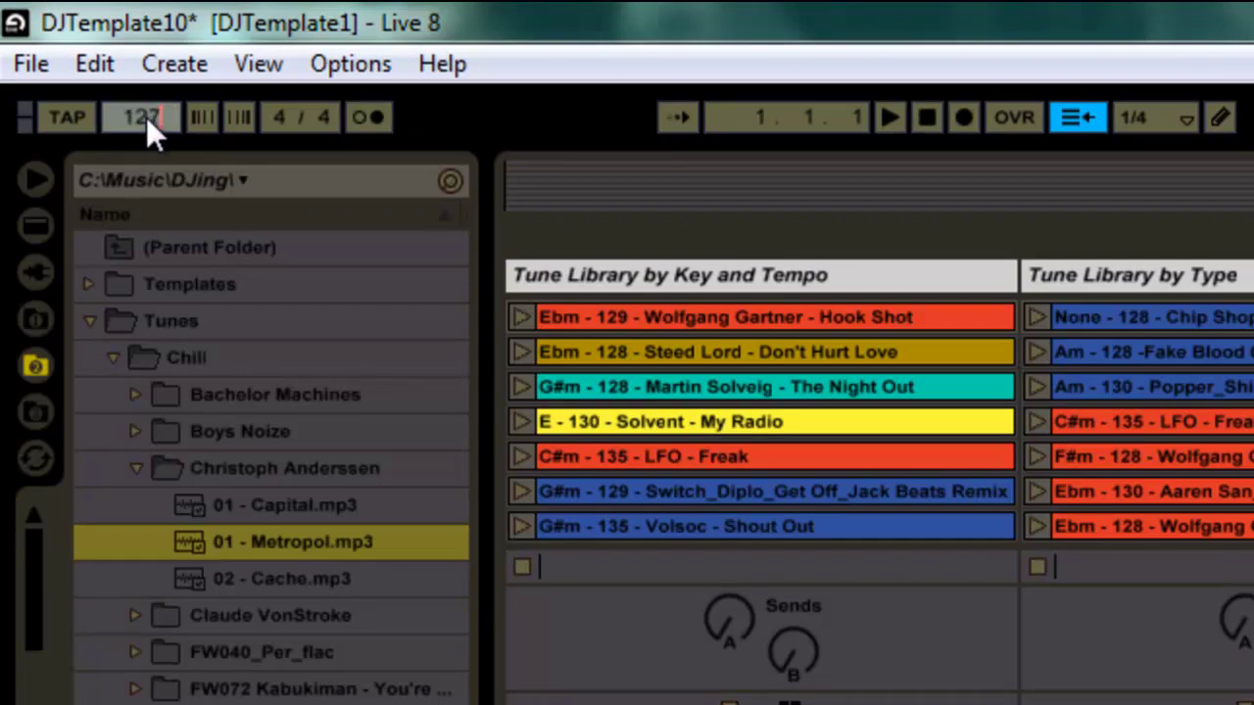
pyautogui.press('Return')
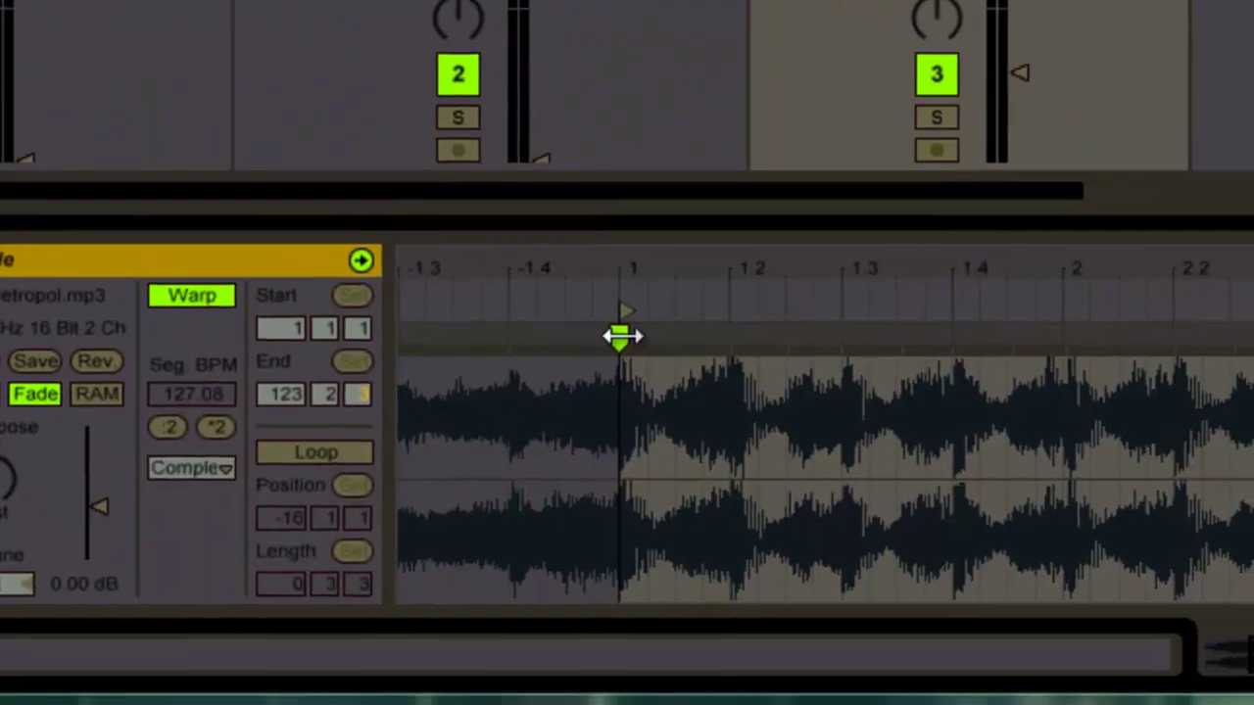
# - Warp the clip at 127 BPM from the drop marker and play it from there
pyautogui.rightClick(623, 336)
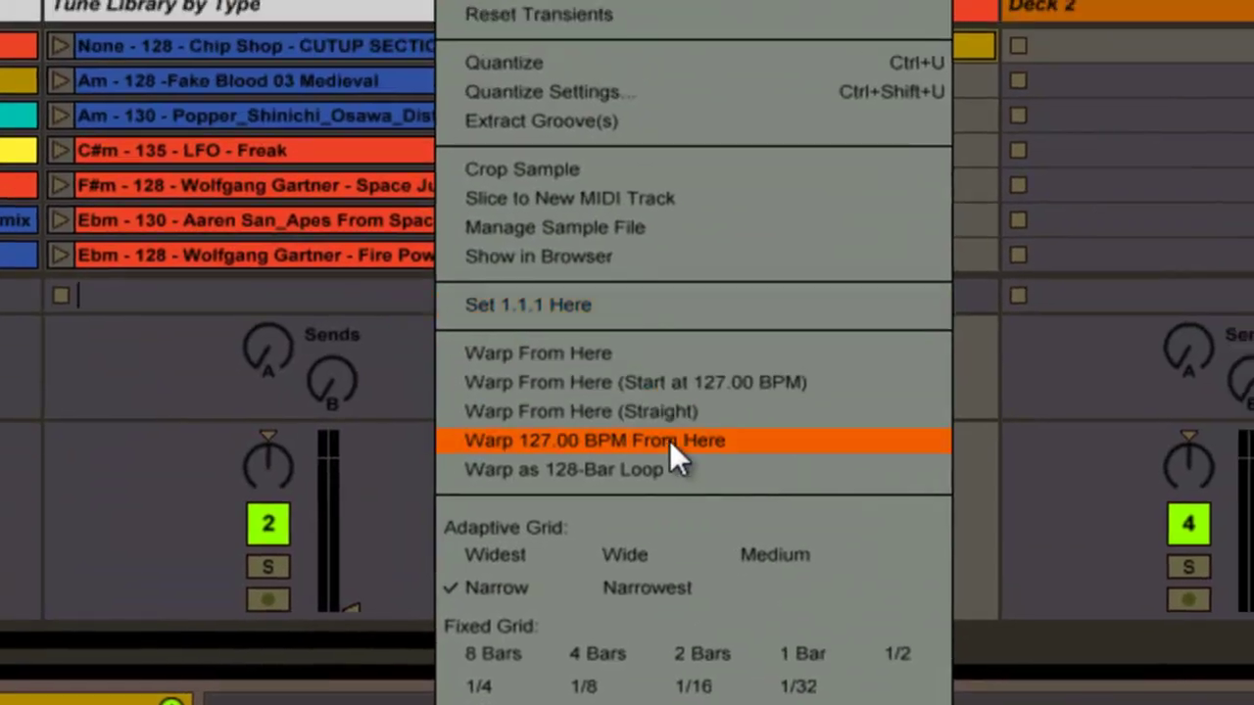
pyautogui.click(671, 444)
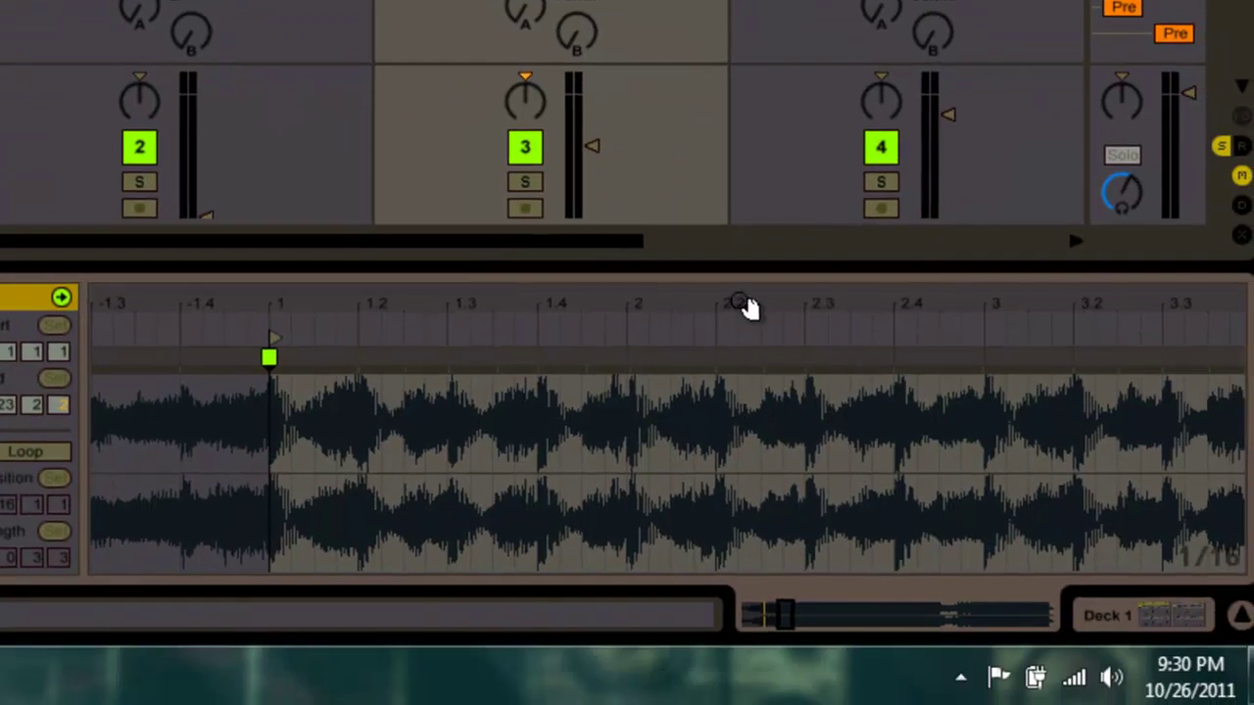
pyautogui.click(740, 304)
# - Zoom out until the clip from bar −16 past bar 105 is visible
pyautogui.press('-')
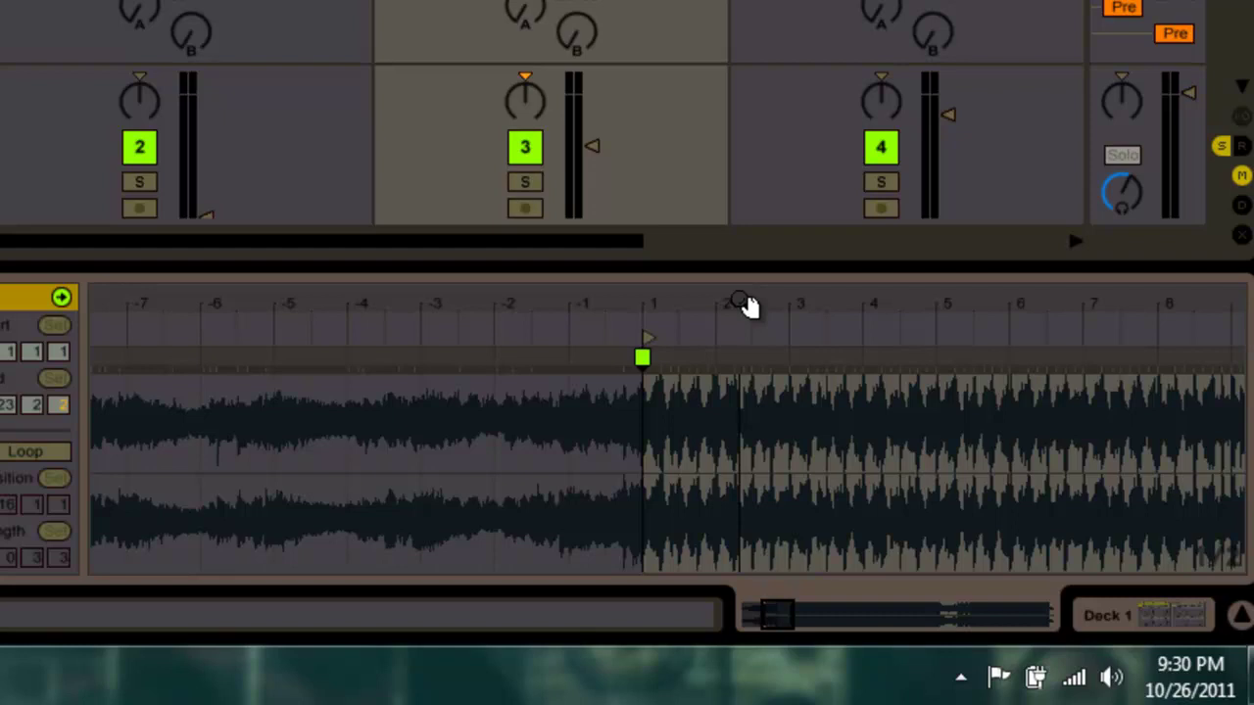
pyautogui.press('-')
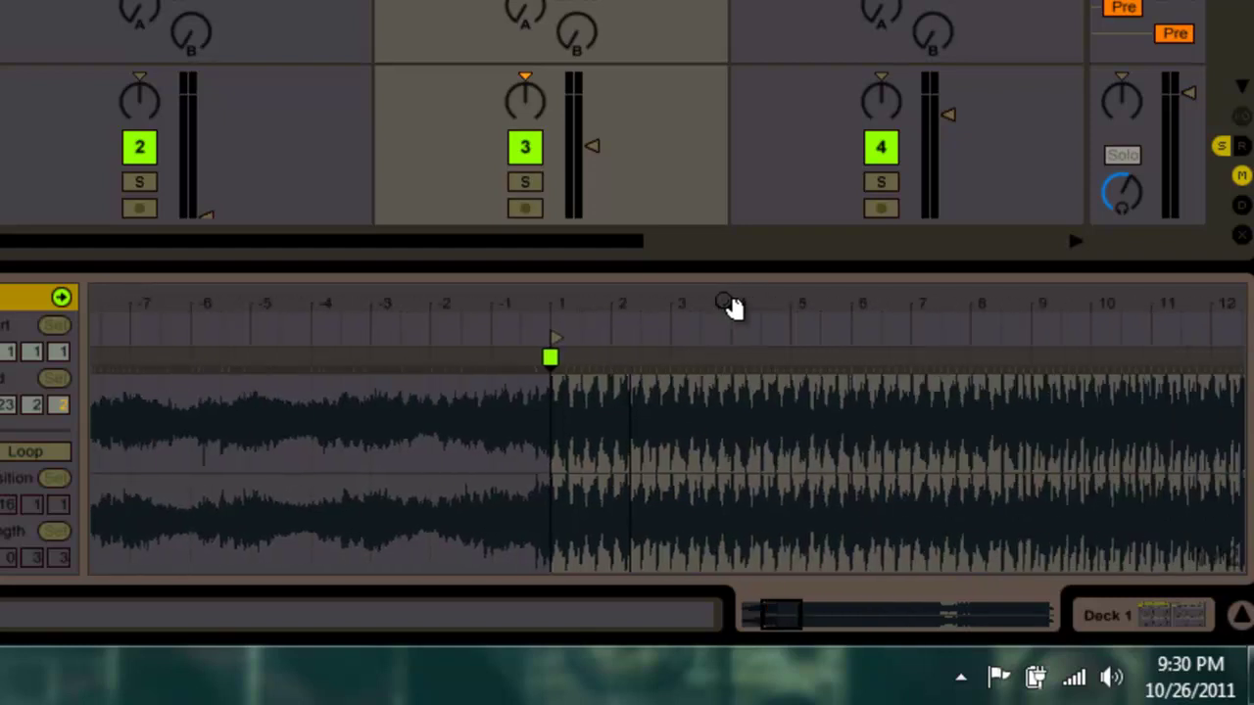
pyautogui.press('-')
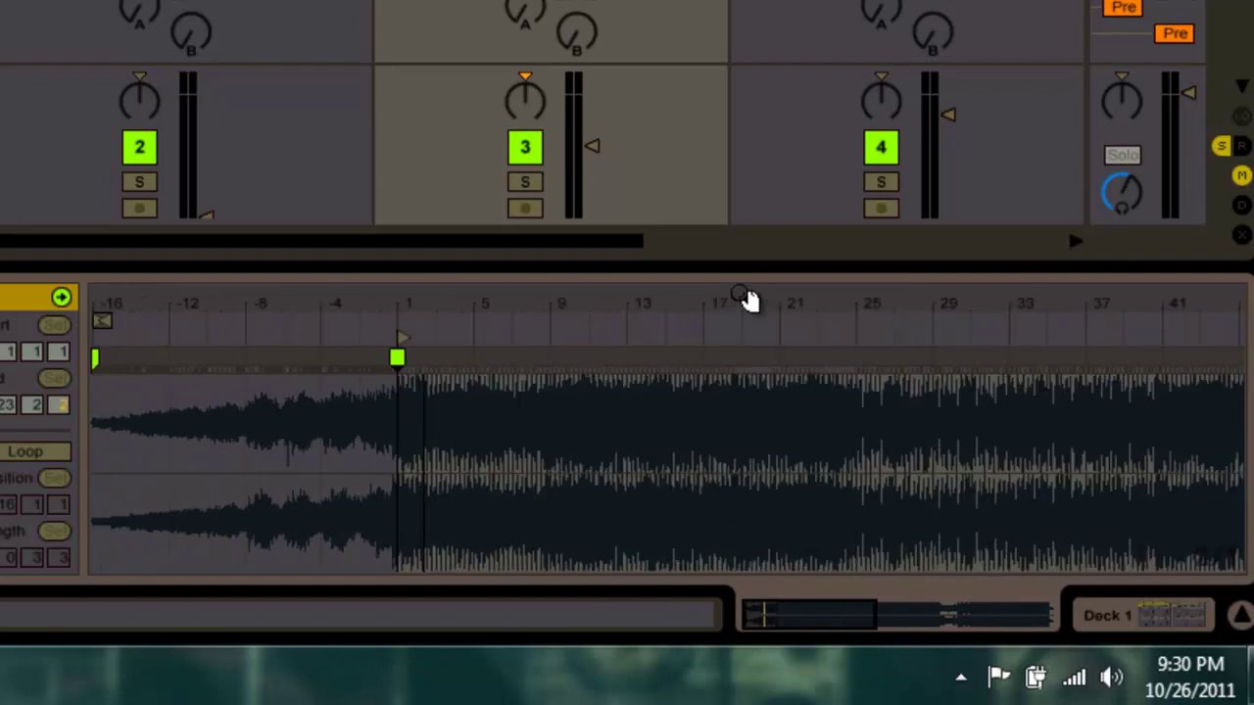
pyautogui.press('-')
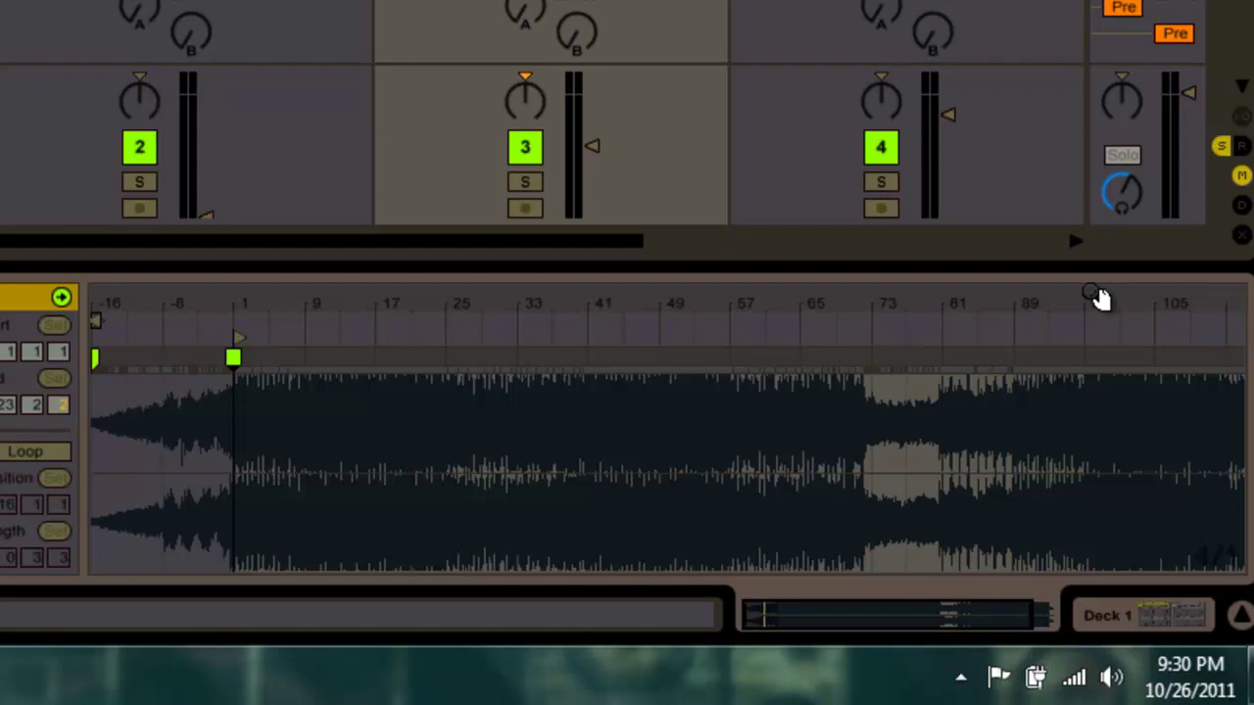
# - Add a warp marker on the beat at bar 97, then zoom back out to the whole clip
pyautogui.moveTo(1098, 299)
pyautogui.mouseDown()
pyautogui.moveTo(1091, 280)
pyautogui.moveTo(1022, 316)
pyautogui.moveTo(1100, 284)
pyautogui.mouseUp()
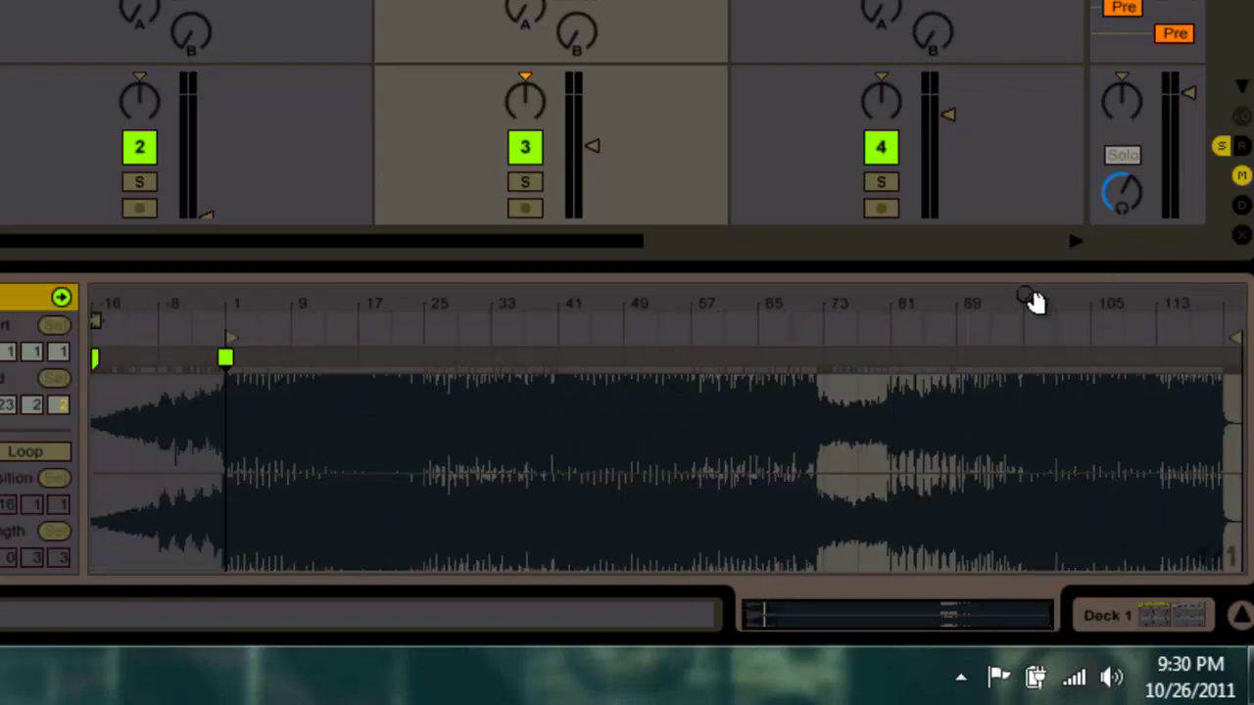
pyautogui.moveTo(1034, 301)
pyautogui.mouseDown()
pyautogui.moveTo(1033, 383)
pyautogui.moveTo(1034, 304)
pyautogui.mouseUp()
pyautogui.click(993, 362)
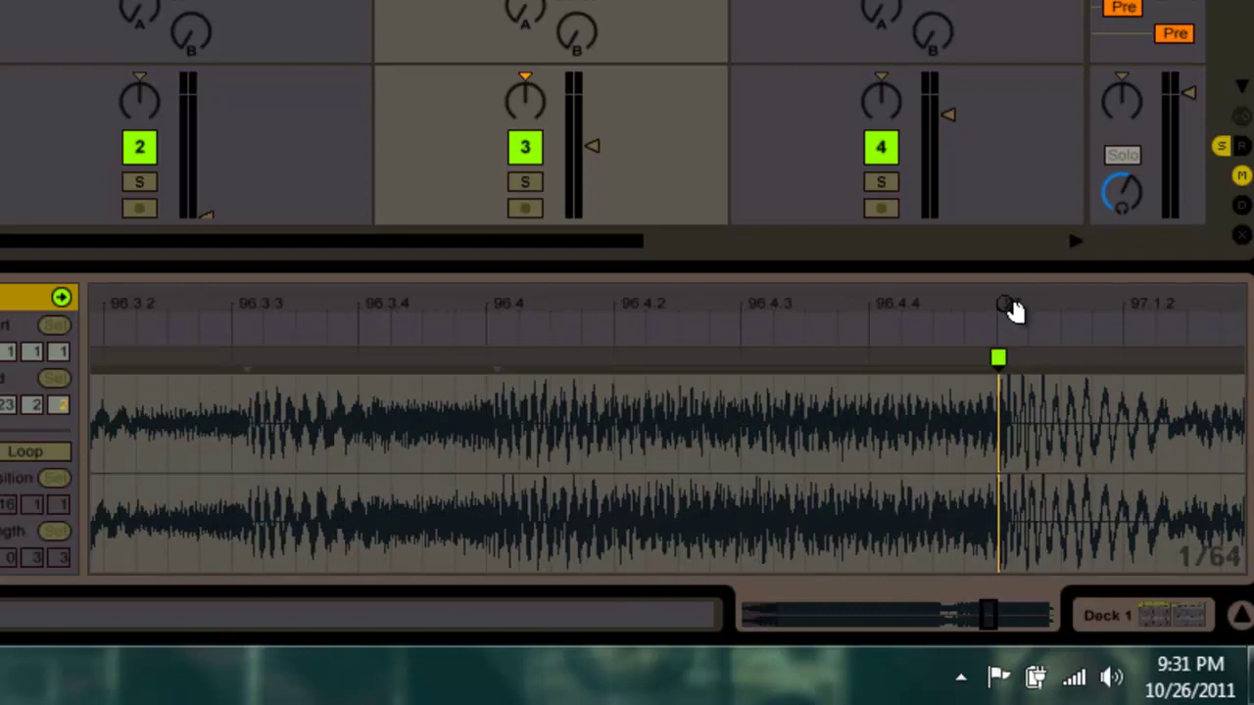
pyautogui.press('-')
pyautogui.press('-')
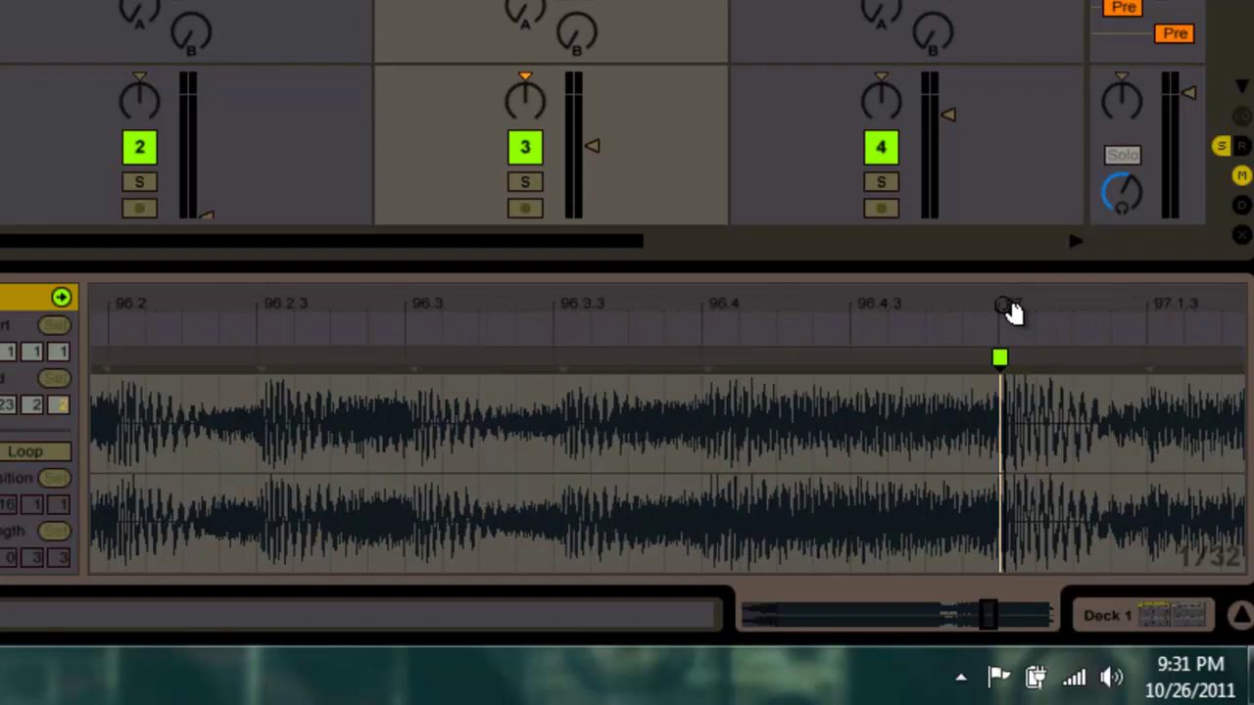
pyautogui.press('-')
pyautogui.press('-')
pyautogui.press('-')
pyautogui.press('-')
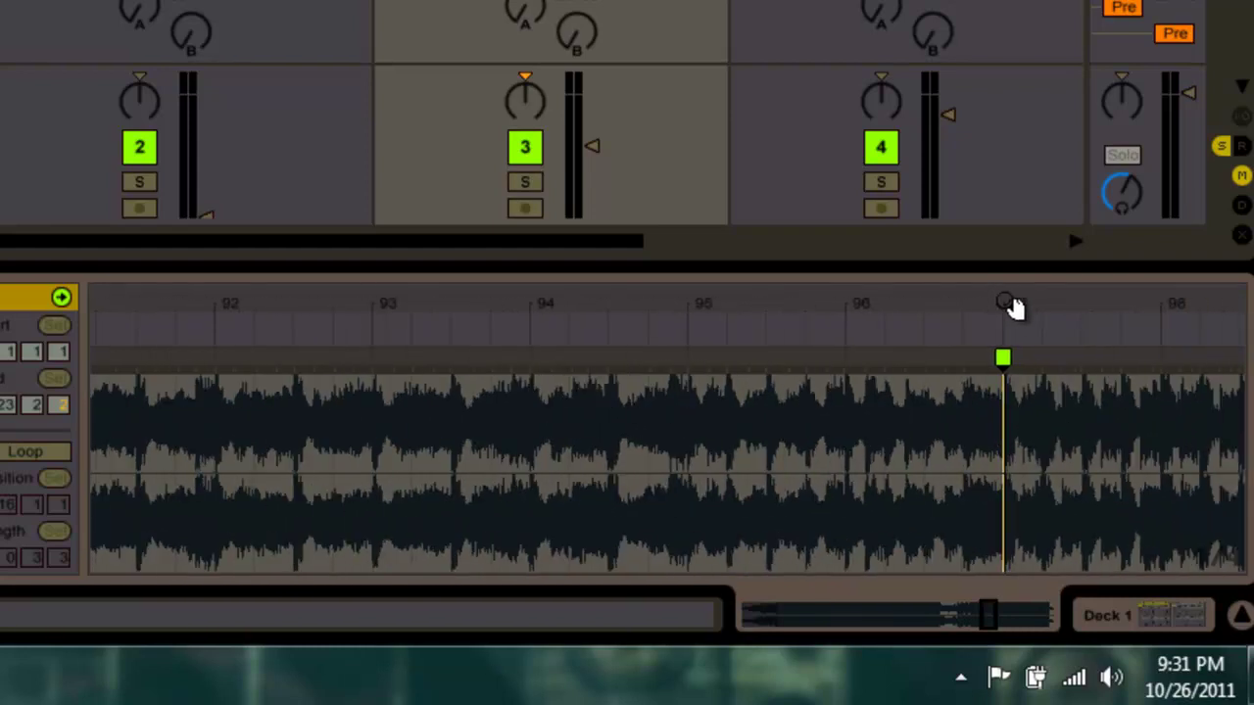
pyautogui.press('-')
pyautogui.press('-')
pyautogui.press('-')
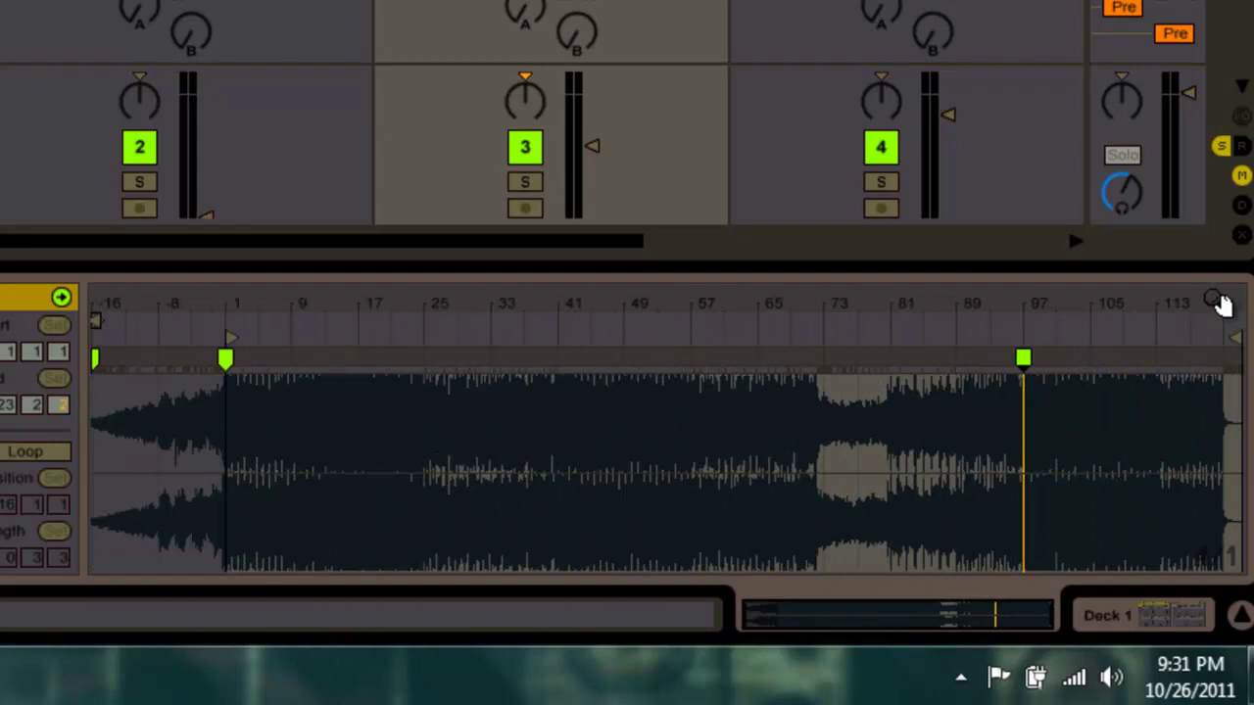
pyautogui.moveTo(1219, 305)
pyautogui.mouseDown()
pyautogui.moveTo(1226, 322)
pyautogui.moveTo(1223, 306)
pyautogui.mouseUp()
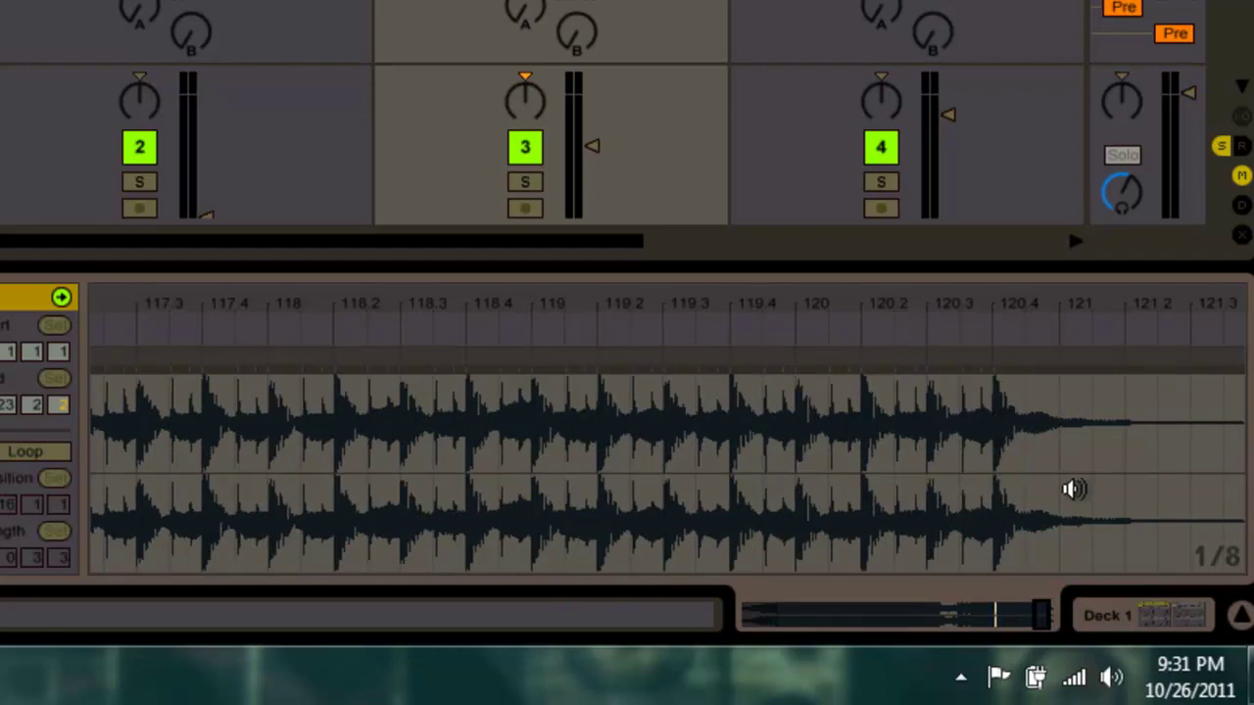
pyautogui.click(393, 336)
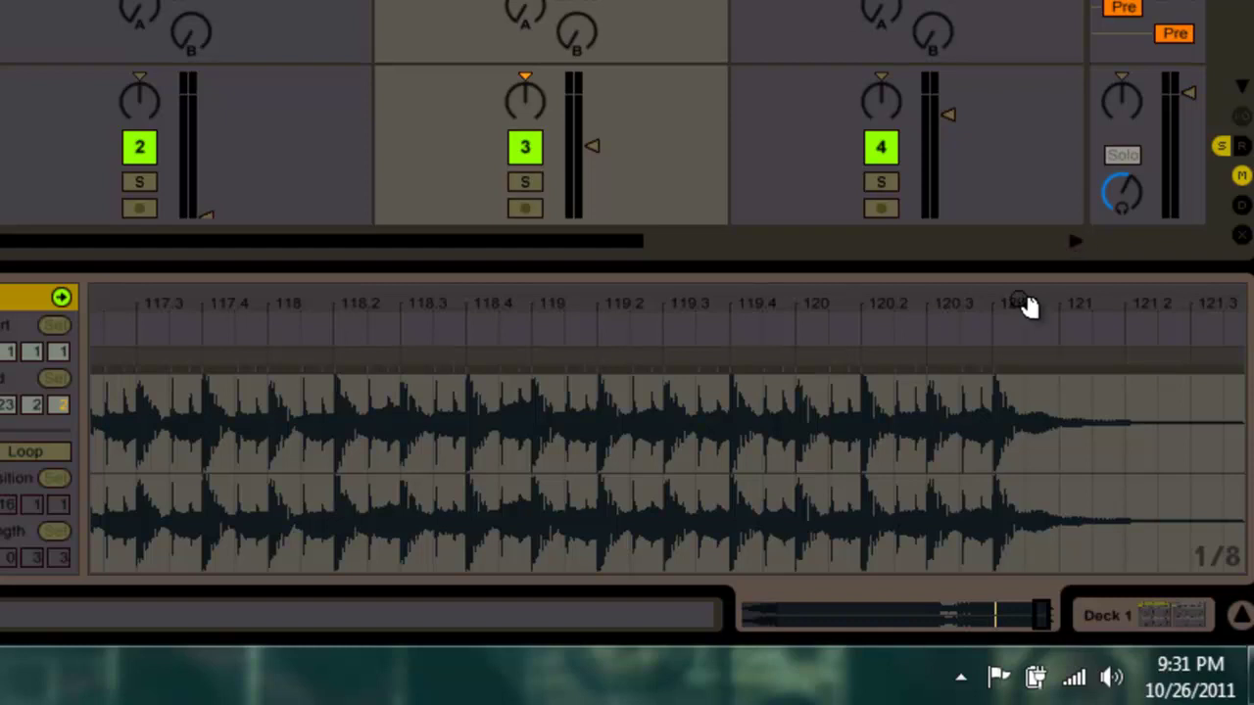
pyautogui.scroll(-2, 1027, 306)
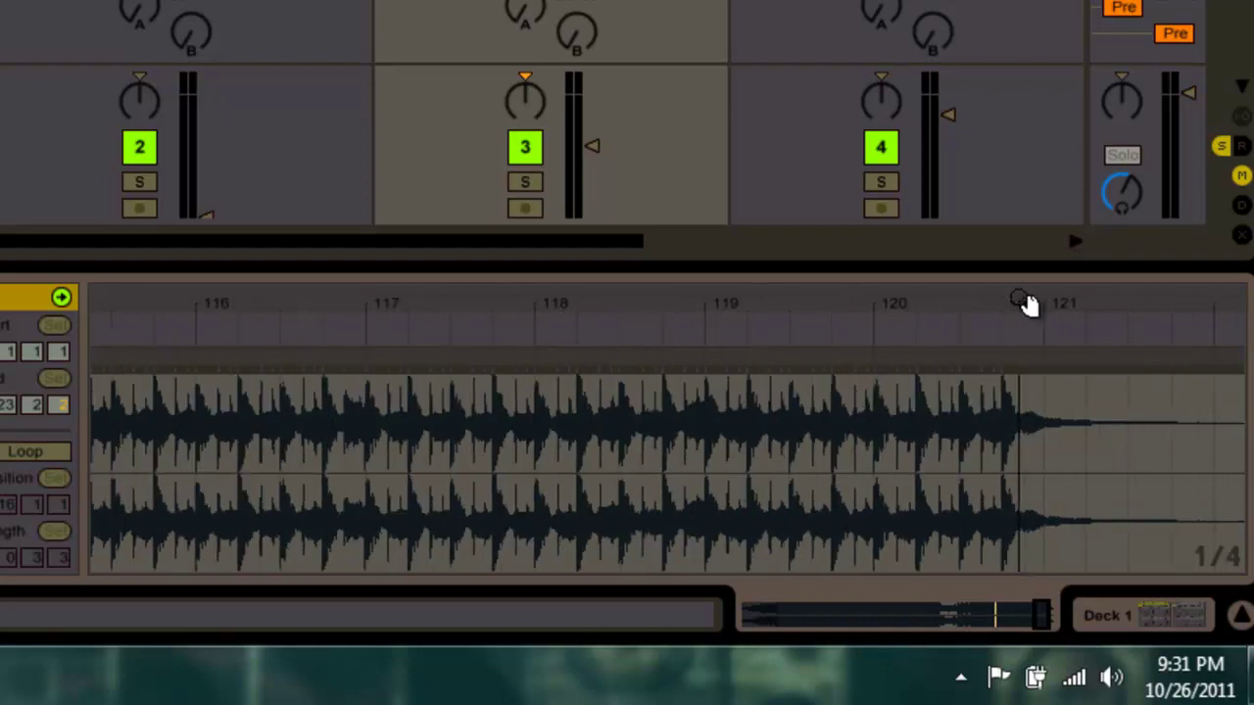
# - Play the clip from its start at bar 1, then stop it
pyautogui.moveTo(1027, 306); pyautogui.dragTo(1030, 271)
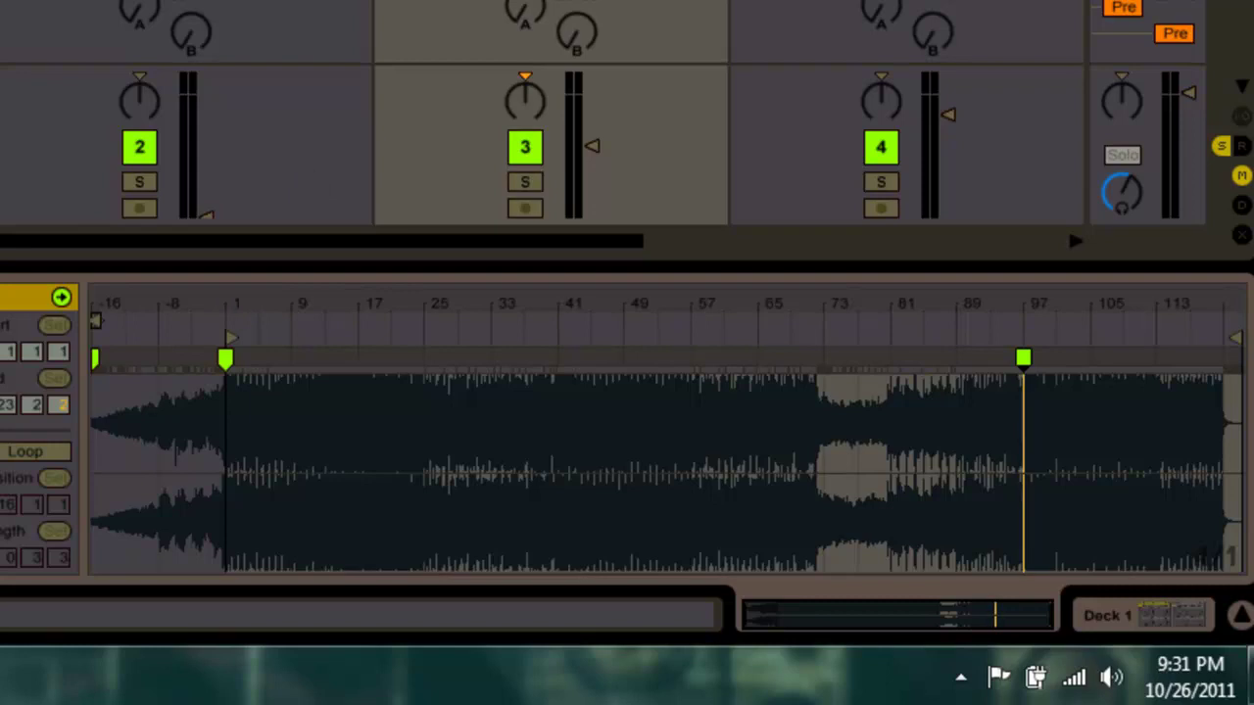
pyautogui.press('space')
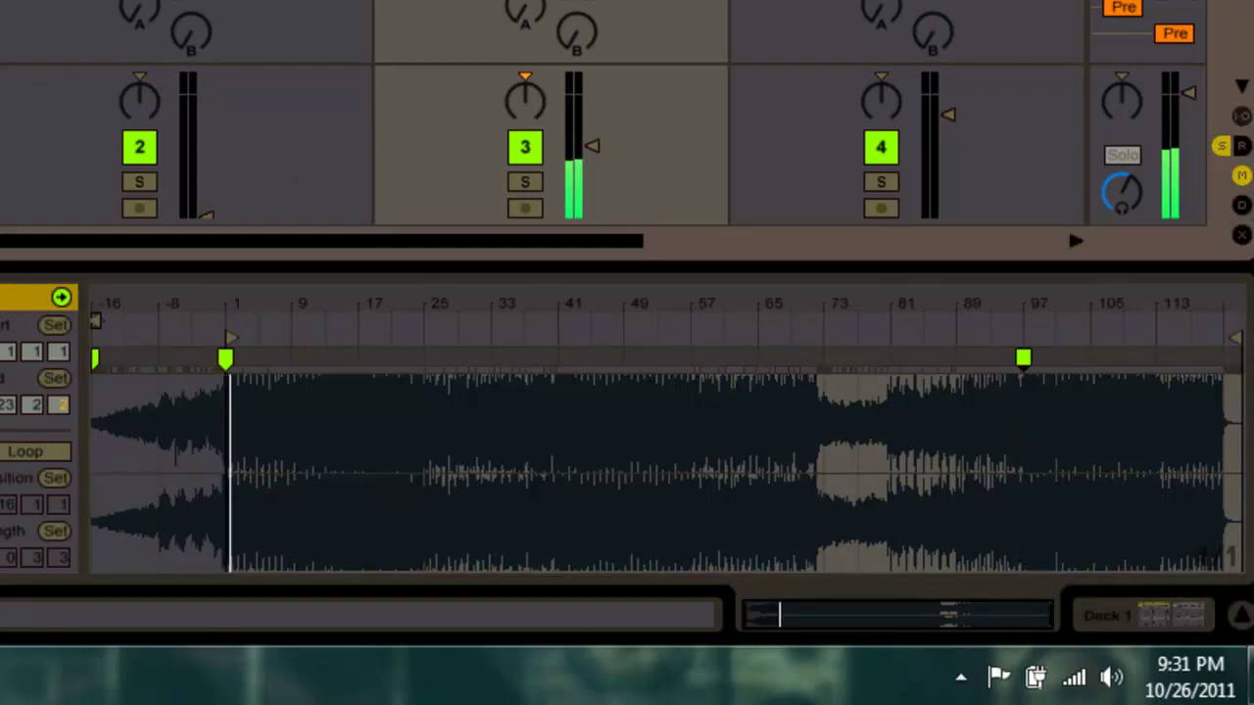
pyautogui.press('space')
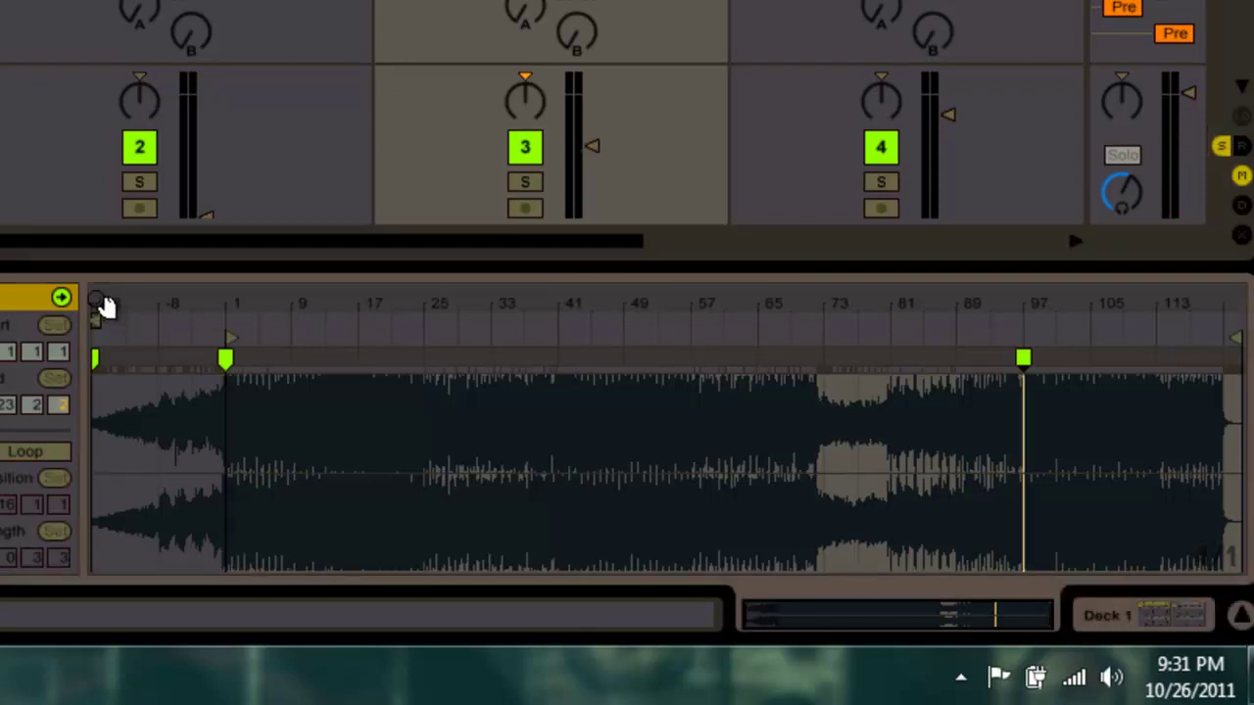
# - Drag the clip start marker from bar 1 back to the audio's beginning at bar −16
pyautogui.moveTo(104, 304); pyautogui.dragTo(162, 417)
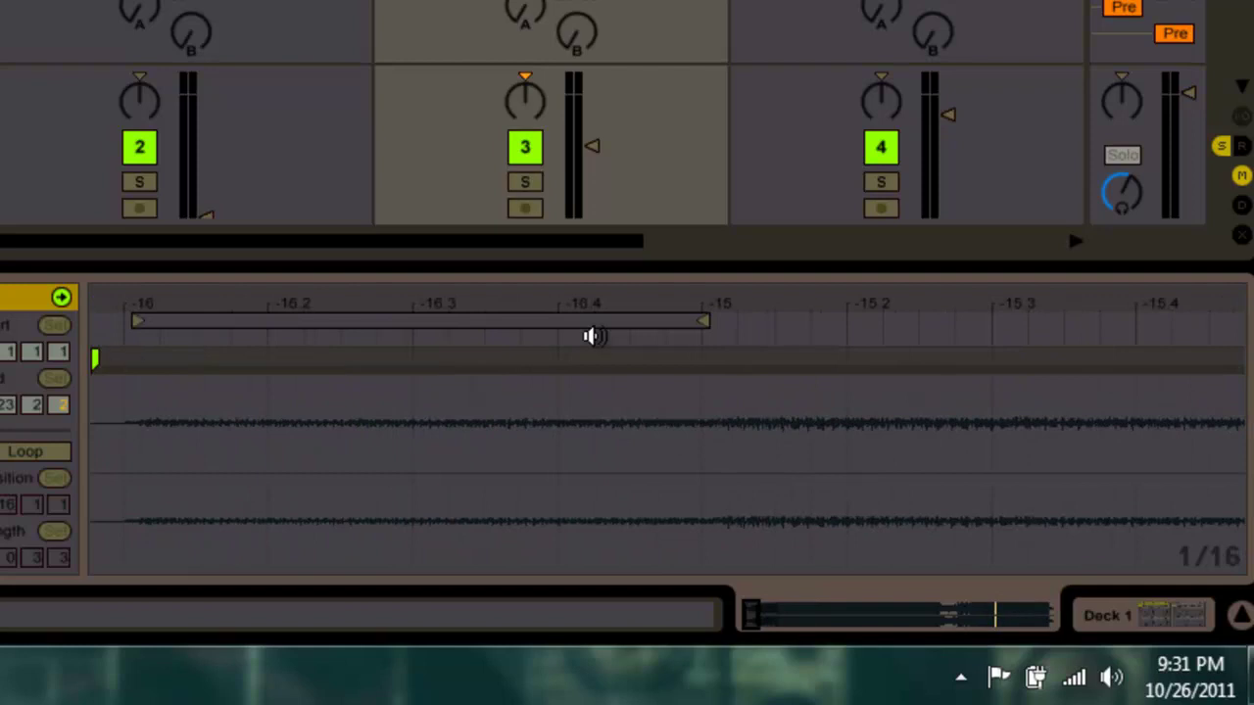
pyautogui.moveTo(580, 303)
pyautogui.mouseDown()
pyautogui.moveTo(585, 268)
pyautogui.moveTo(585, 287)
pyautogui.mouseUp()
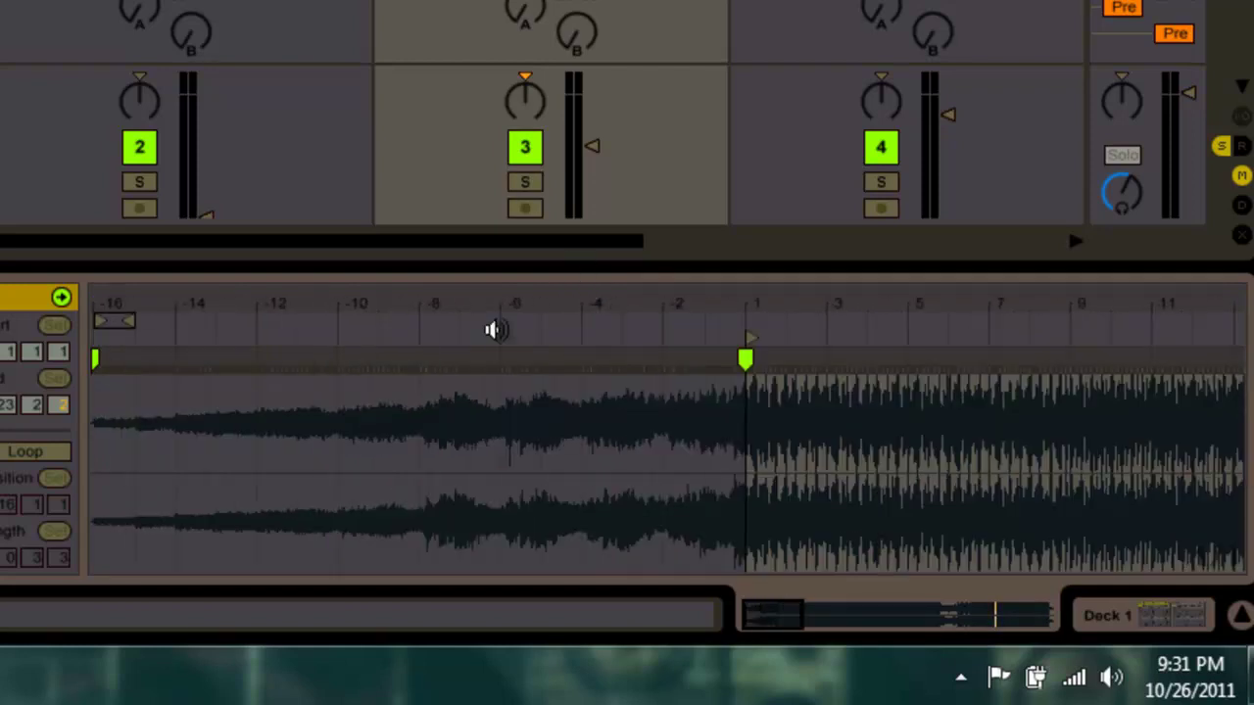
pyautogui.click(754, 438)
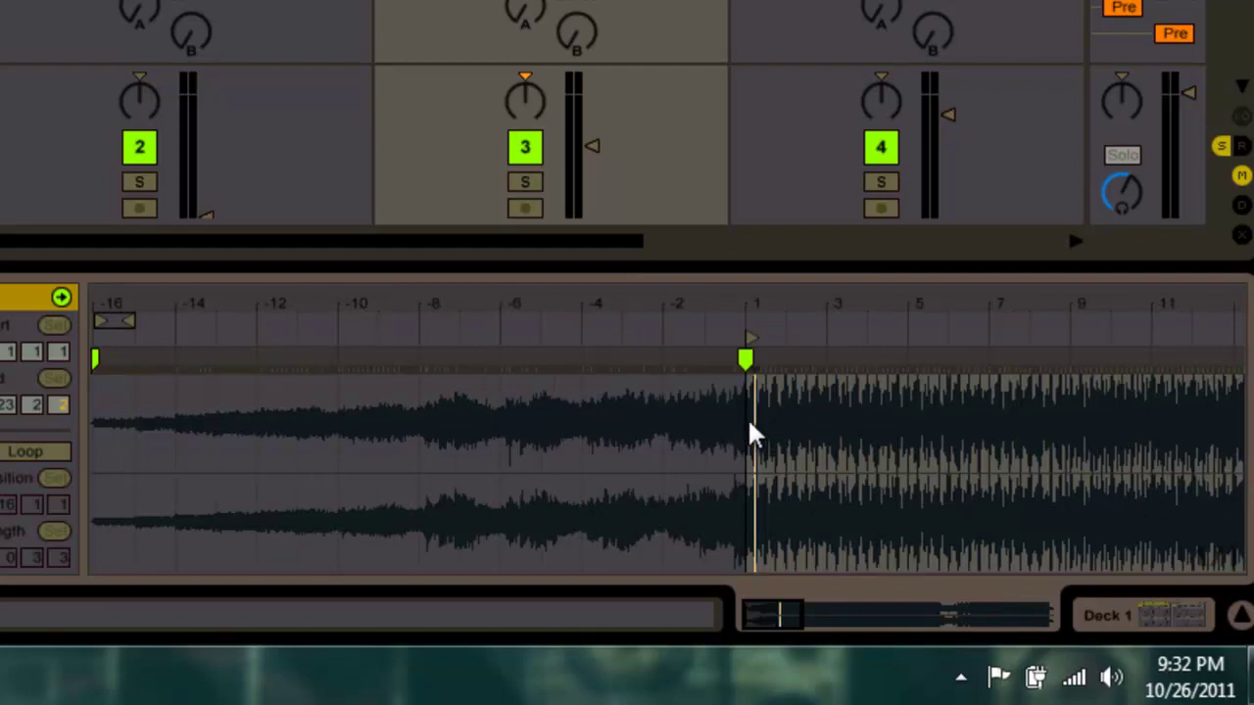
pyautogui.click(738, 415)
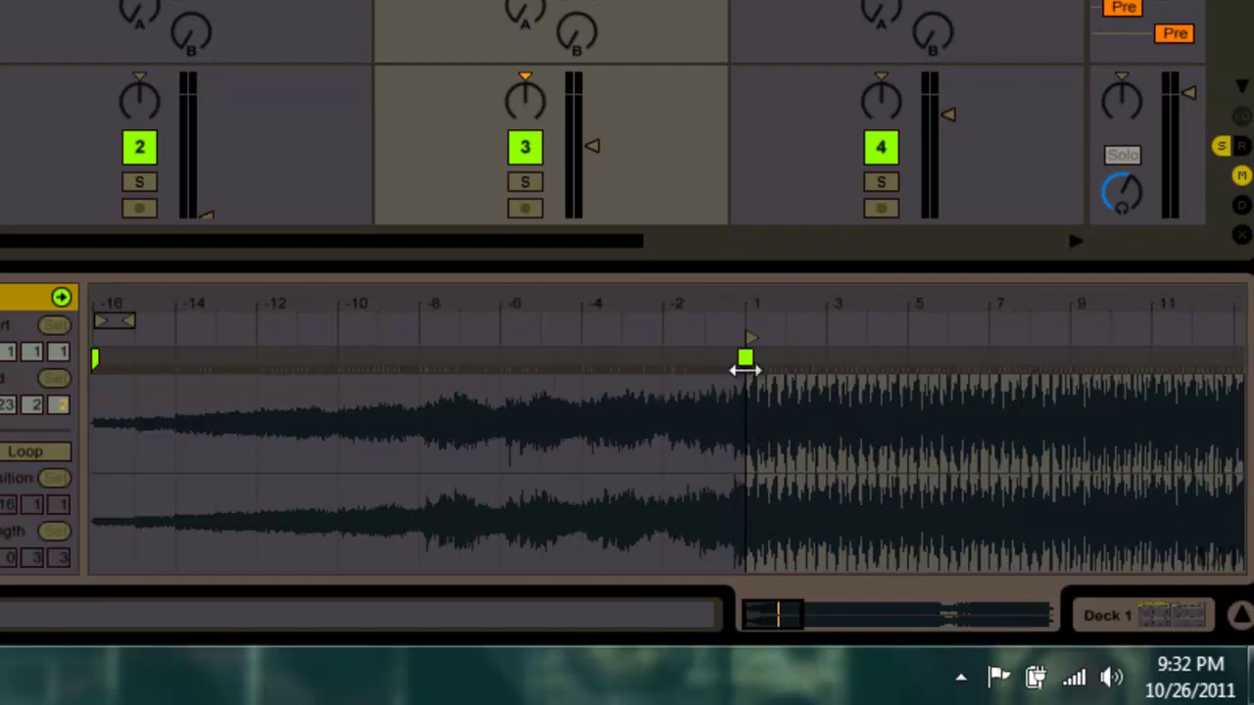
pyautogui.moveTo(752, 343); pyautogui.dragTo(86, 323)
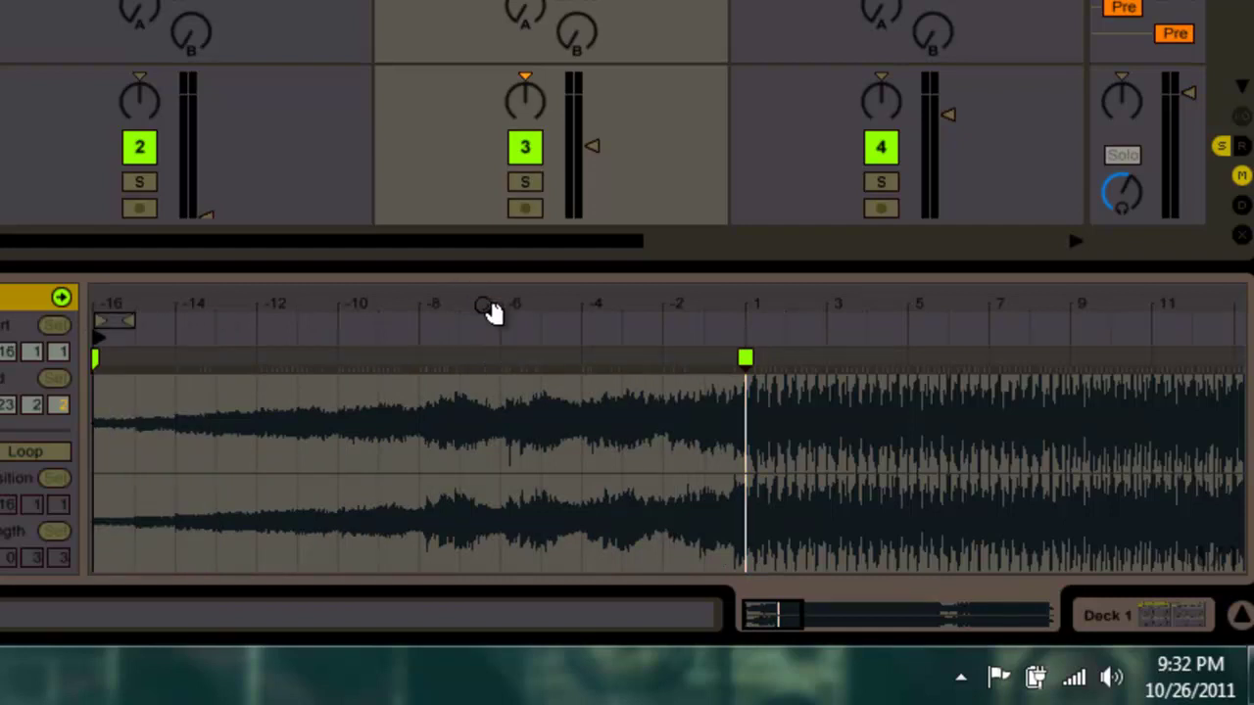
pyautogui.moveTo(492, 314); pyautogui.dragTo(501, 291)
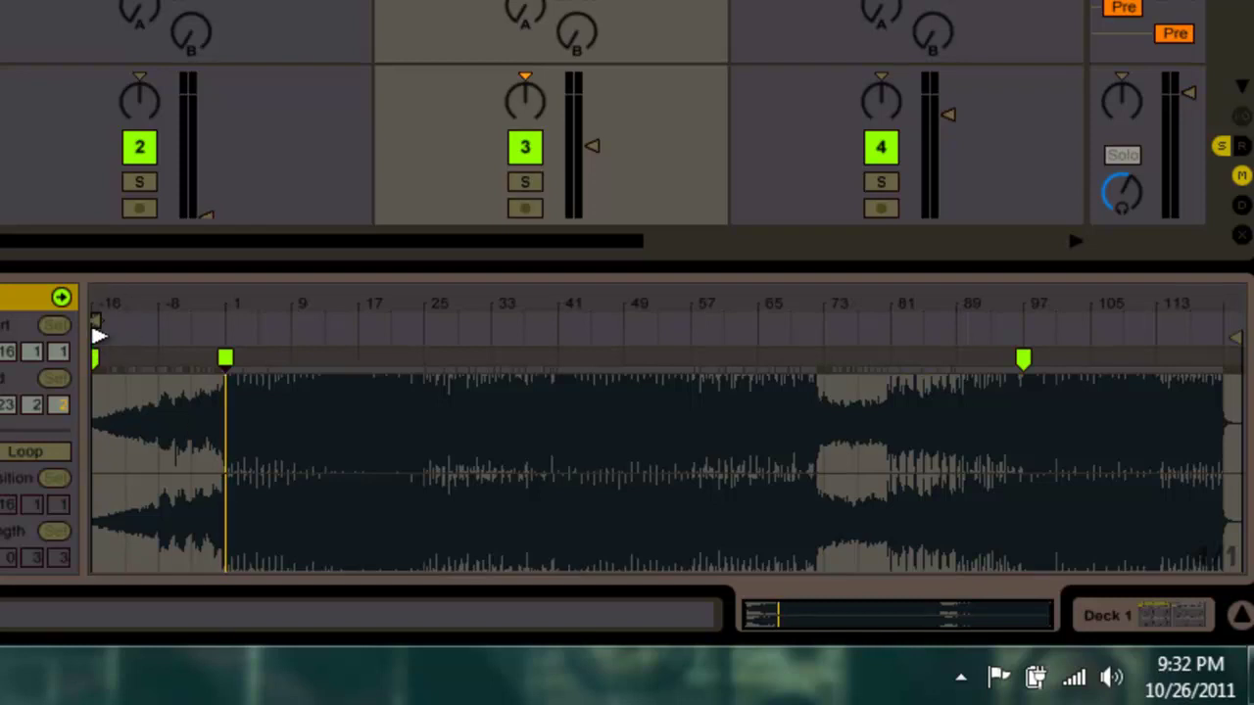
# - Drag the Start marker from bar −16 to bar −8
pyautogui.moveTo(99, 336)
pyautogui.mouseDown()
pyautogui.moveTo(182, 356)
pyautogui.moveTo(164, 356)
pyautogui.mouseUp()
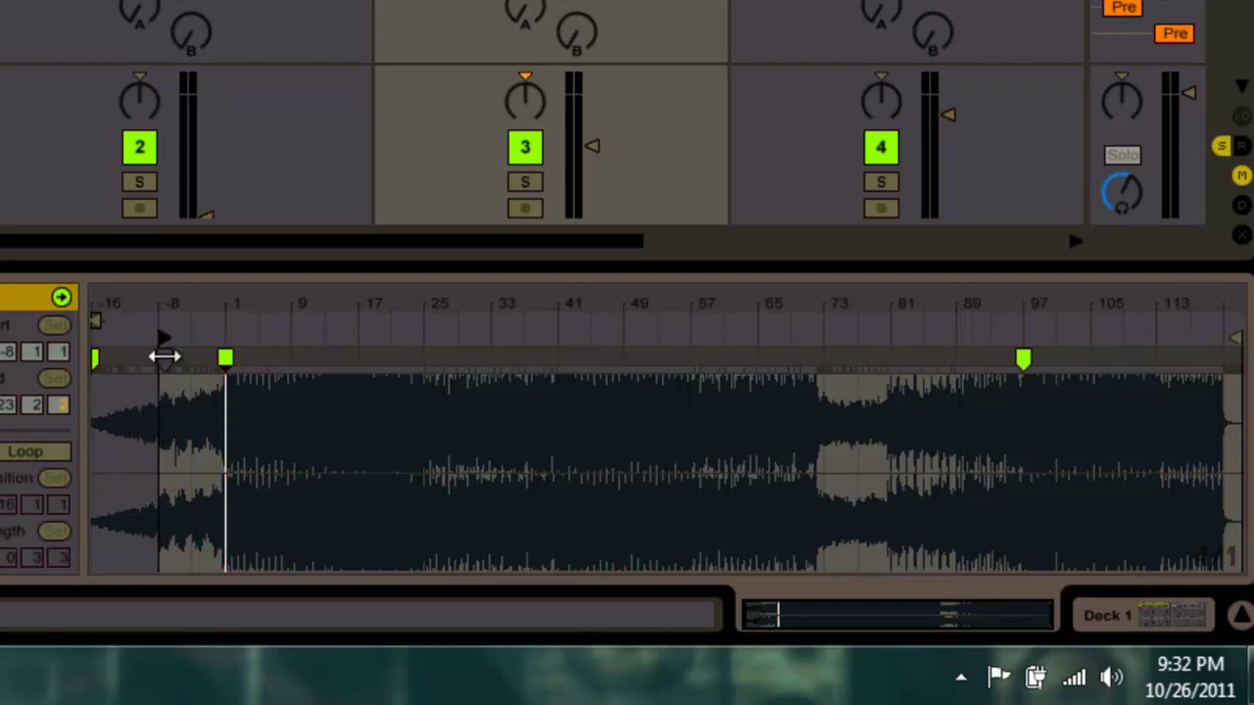